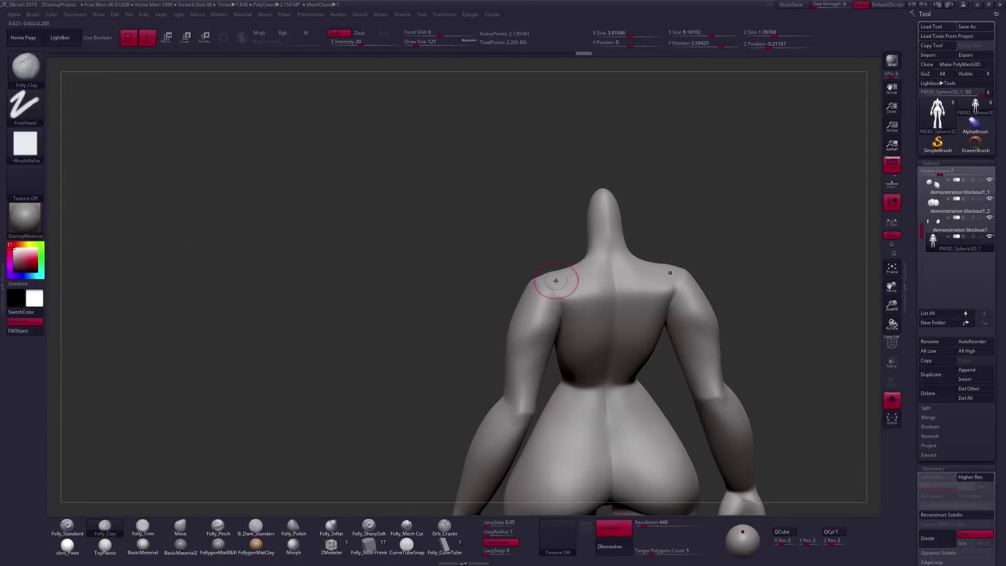
# Step: Rotate the figure from back to side view to inspect the thin mesh shells
pyautogui.moveTo(561, 280); pyautogui.dragTo(591, 323)
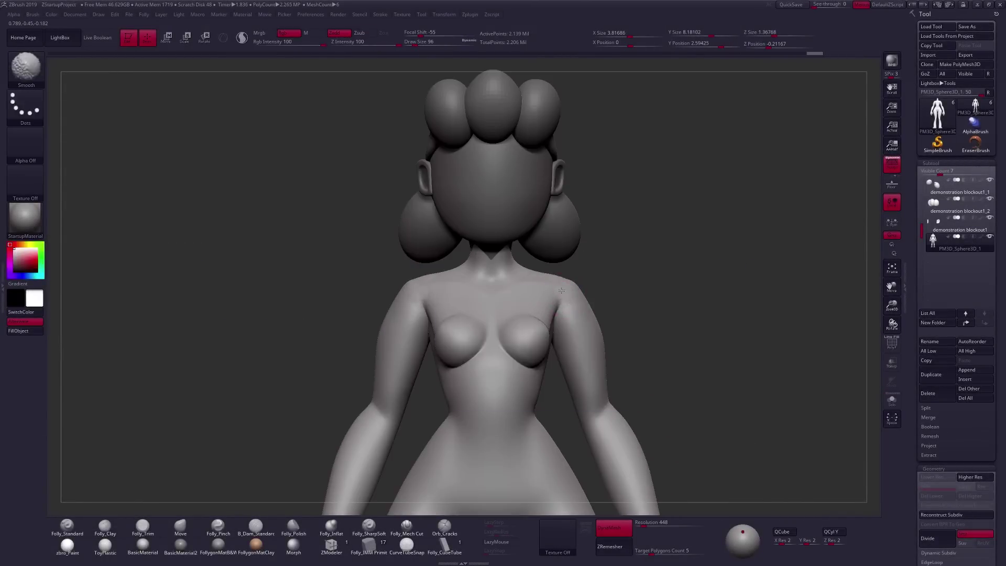
pyautogui.moveTo(603, 306); pyautogui.dragTo(561, 314)
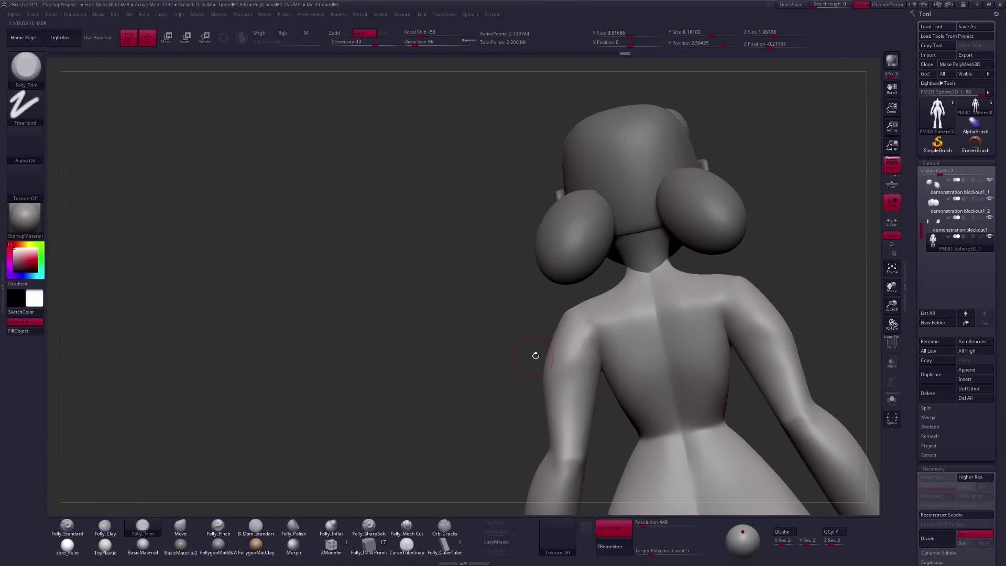
pyautogui.keyDown('ctrl'); pyautogui.keyDown('shift'); pyautogui.moveTo(592, 303); pyautogui.dragTo(581, 367); pyautogui.keyUp('shift'); pyautogui.keyUp('ctrl')
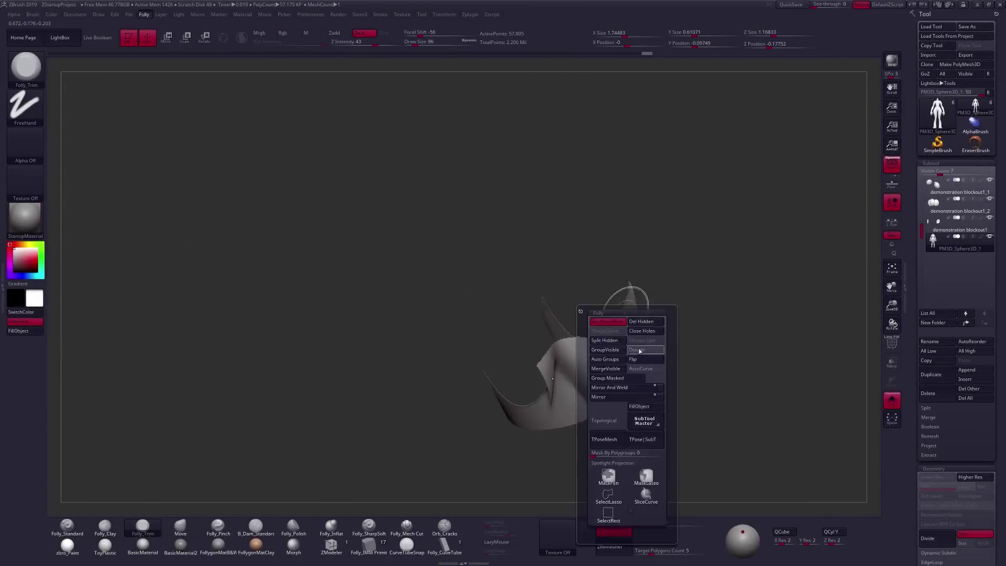
pyautogui.moveTo(595, 339); pyautogui.dragTo(556, 314)
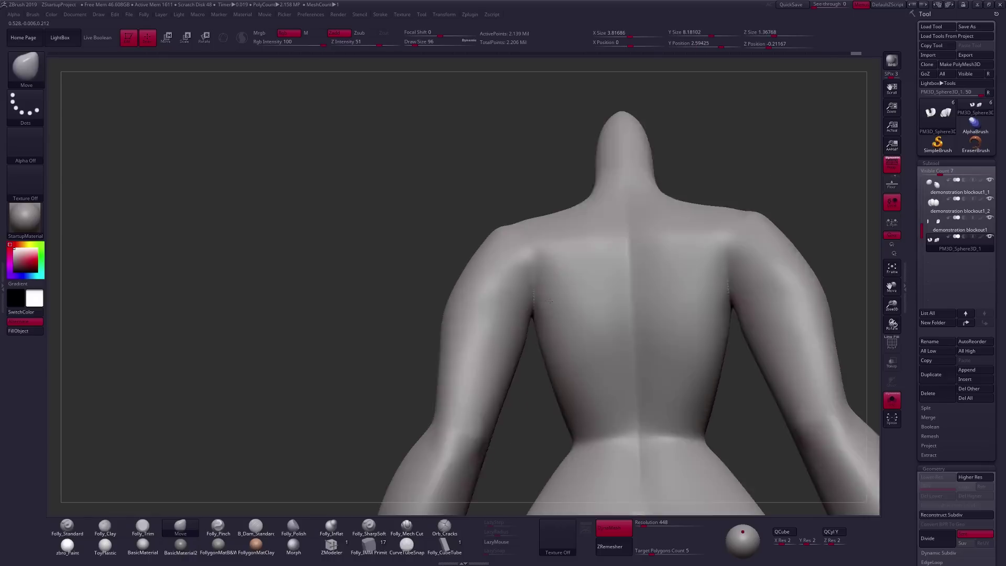
# Step: Switch to the Clay Buildup brush and sculpt the forearm and fist
pyautogui.press('b')
pyautogui.press('c')
pyautogui.press('l')
pyautogui.moveTo(549, 302)
pyautogui.mouseDown()
pyautogui.moveTo(527, 366)
pyautogui.moveTo(681, 430)
pyautogui.moveTo(580, 270)
pyautogui.mouseUp()
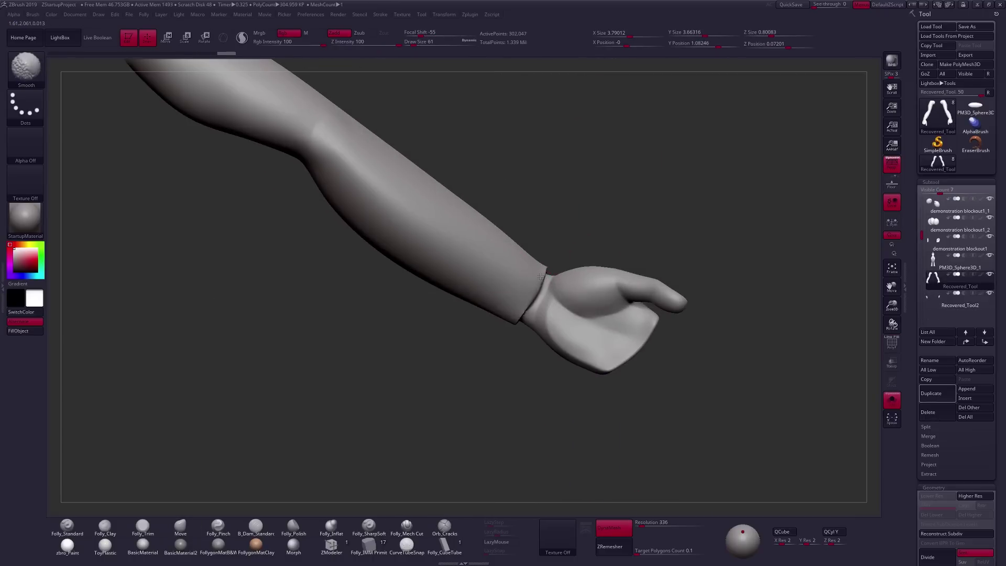
pyautogui.moveTo(554, 329); pyautogui.dragTo(590, 315, button='right')
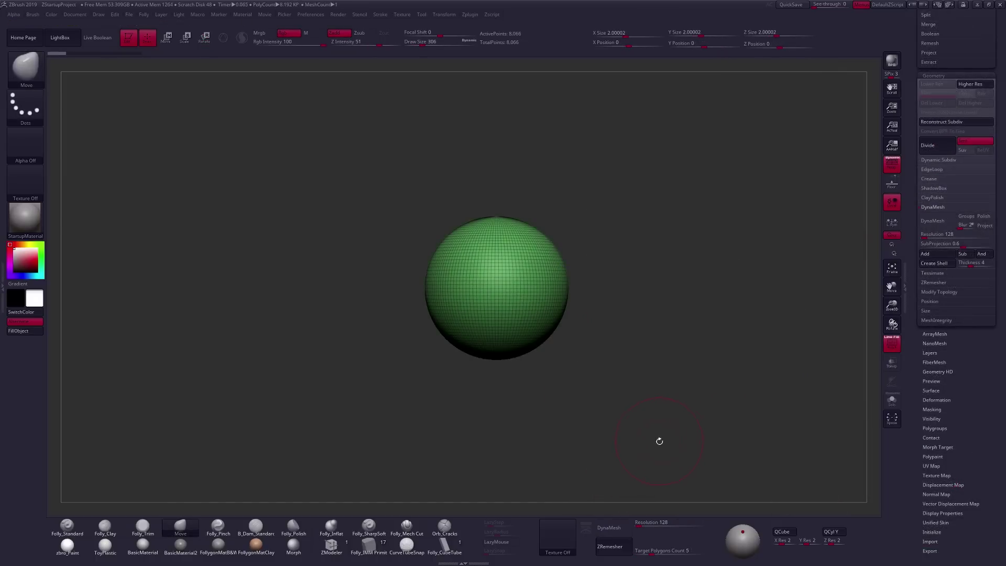
# Step: DynaMesh the sphere and pull its left side out into a point with Move
pyautogui.keyDown('alt'); pyautogui.moveTo(586, 310); pyautogui.dragTo(572, 318); pyautogui.keyUp('alt')
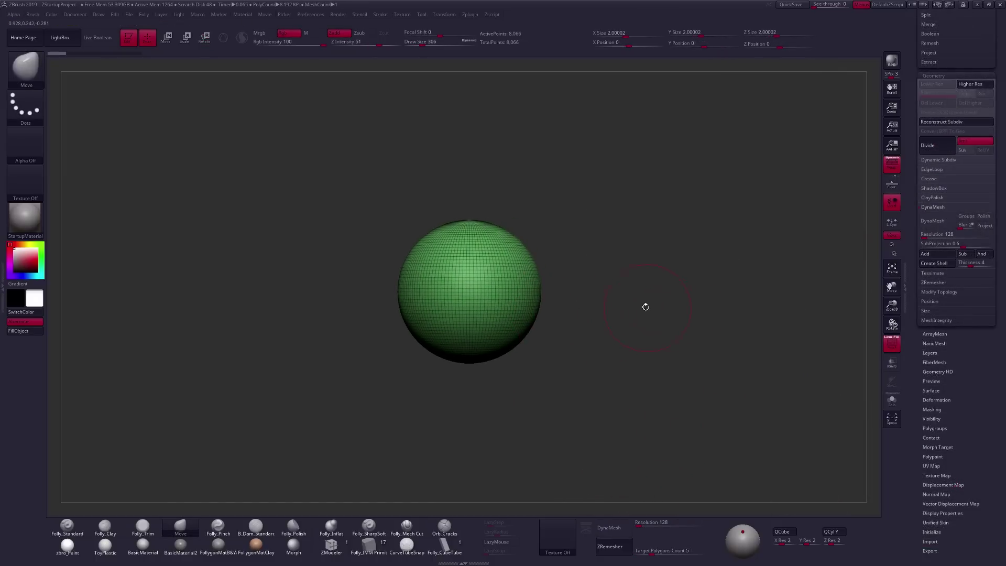
pyautogui.click(934, 220)
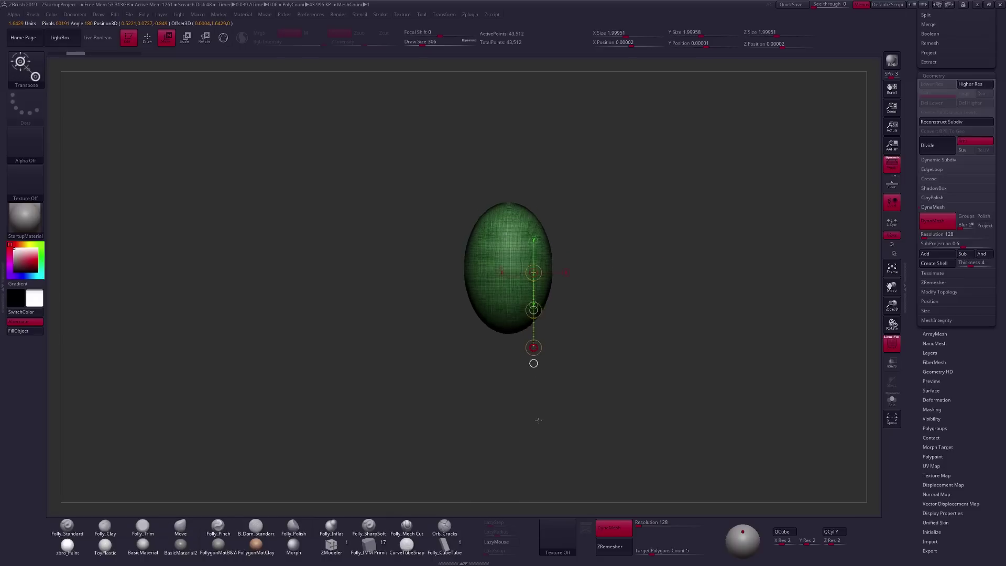
pyautogui.press('q')
pyautogui.press('space')
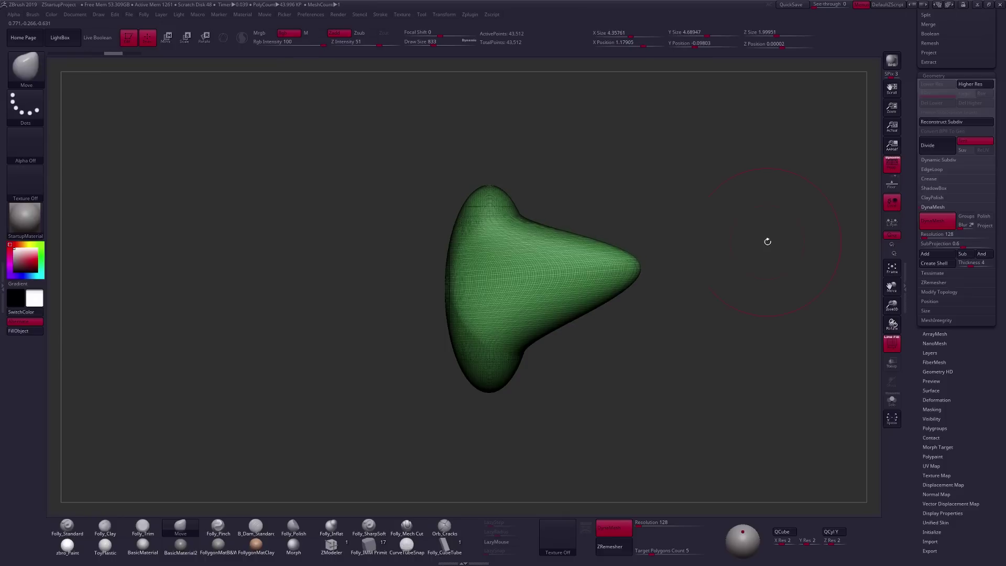
pyautogui.moveTo(312, 302); pyautogui.dragTo(134, 333)
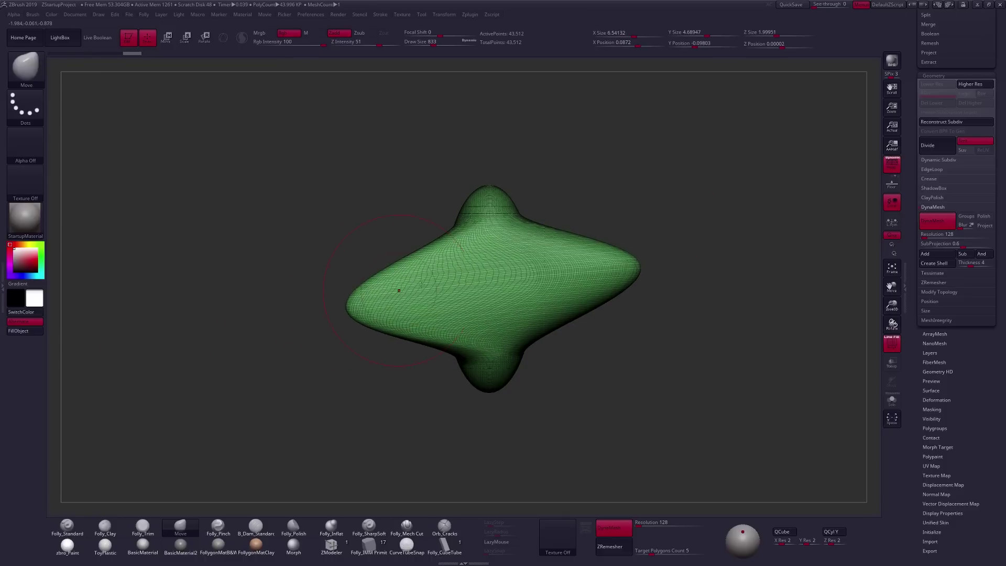
# Step: Pull out more points with brush sizes 465 and 381, then re-DynaMesh the stretched blob
pyautogui.keyDown('alt'); pyautogui.moveTo(558, 291); pyautogui.dragTo(563, 300, button='right'); pyautogui.keyUp('alt')
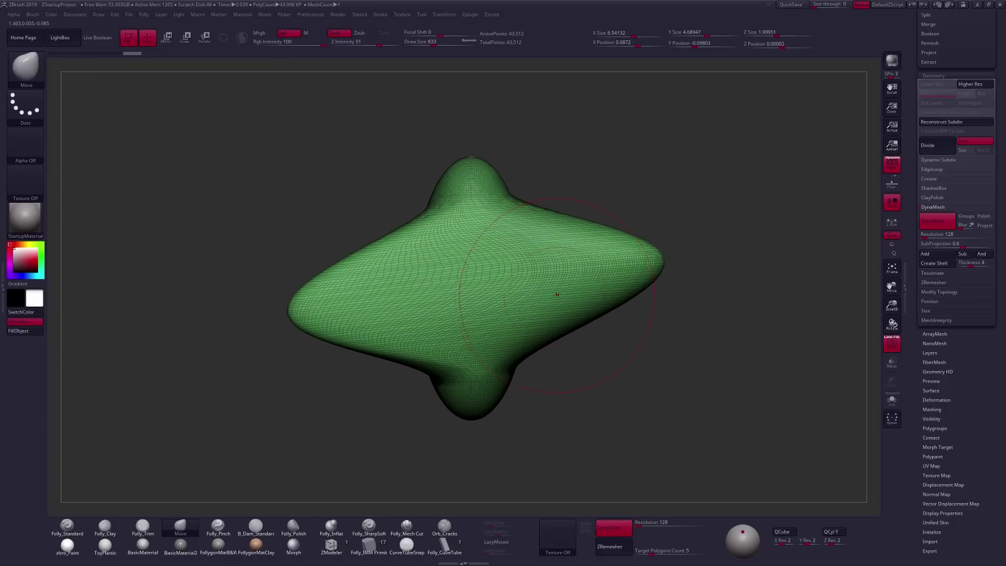
pyautogui.press('[')
pyautogui.press('[')
pyautogui.press('[')
pyautogui.moveTo(469, 332); pyautogui.dragTo(444, 267, button='right')
pyautogui.press('[')
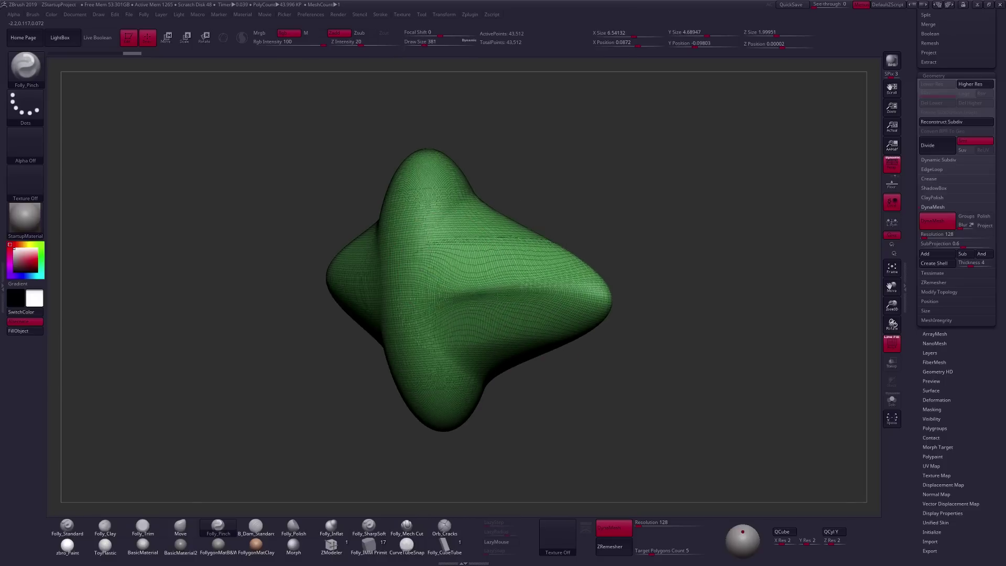
pyautogui.moveTo(492, 311)
pyautogui.mouseDown(button='right')
pyautogui.moveTo(519, 288)
pyautogui.moveTo(498, 285)
pyautogui.moveTo(565, 307)
pyautogui.mouseUp(button='right')
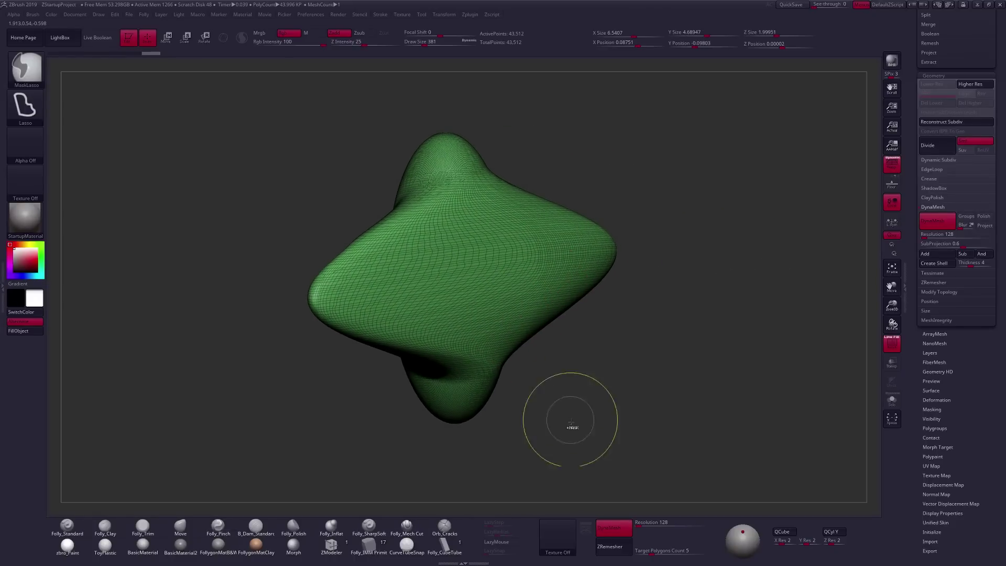
pyautogui.keyDown('ctrl'); pyautogui.moveTo(601, 404); pyautogui.dragTo(718, 332); pyautogui.keyUp('ctrl')
pyautogui.moveTo(576, 325); pyautogui.dragTo(524, 320, button='right')
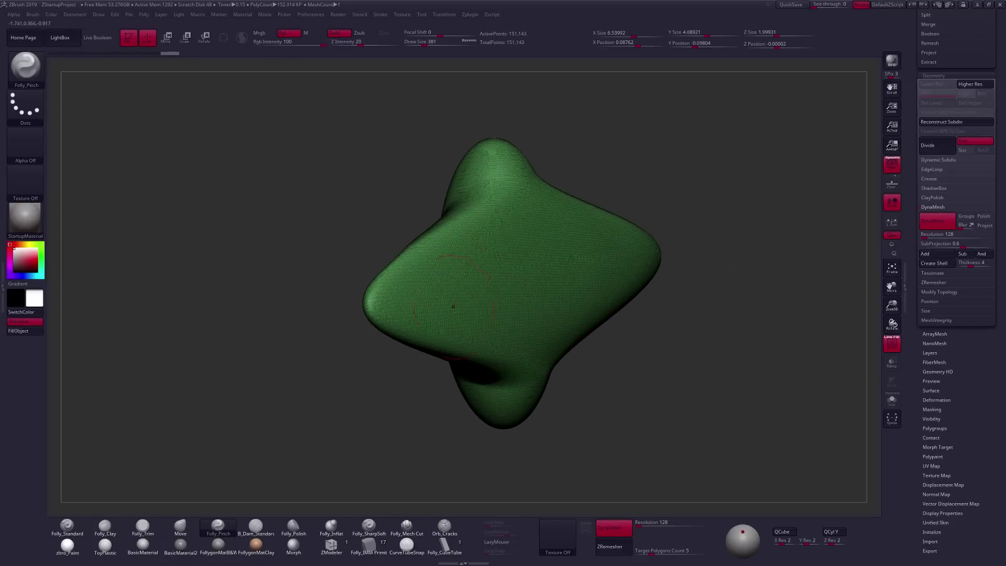
pyautogui.moveTo(482, 293)
pyautogui.mouseDown(button='right')
pyautogui.moveTo(553, 327)
pyautogui.moveTo(617, 258)
pyautogui.moveTo(597, 335)
pyautogui.moveTo(606, 392)
pyautogui.moveTo(636, 391)
pyautogui.moveTo(613, 345)
pyautogui.moveTo(576, 367)
pyautogui.mouseUp(button='right')
# Step: Insert a sphere from the MultiMesh primitives onto the blob's side
pyautogui.press('space')
pyautogui.press('m')
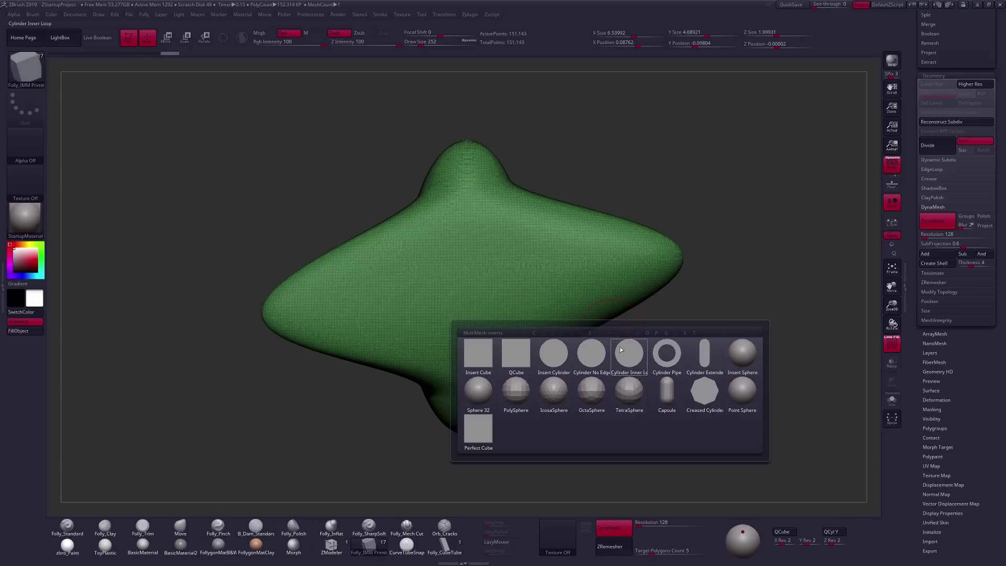
pyautogui.click(738, 357)
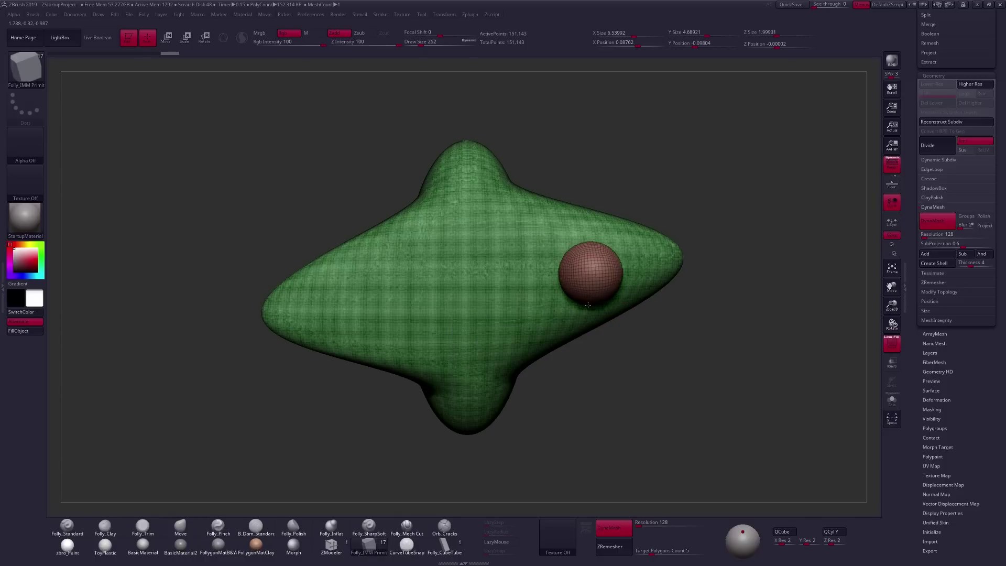
pyautogui.moveTo(587, 304); pyautogui.dragTo(621, 297, button='right')
# Step: Reposition the inserted sphere with Transpose and mask part of the mesh
pyautogui.press('w')
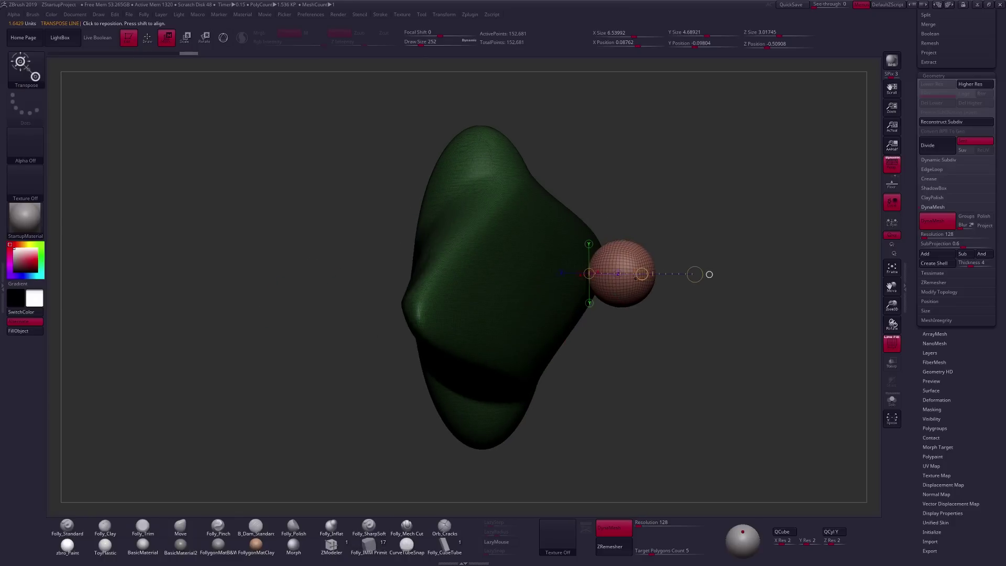
pyautogui.moveTo(616, 329)
pyautogui.mouseDown(button='right')
pyautogui.moveTo(605, 348)
pyautogui.moveTo(613, 381)
pyautogui.mouseUp(button='right')
pyautogui.press('ctrl')
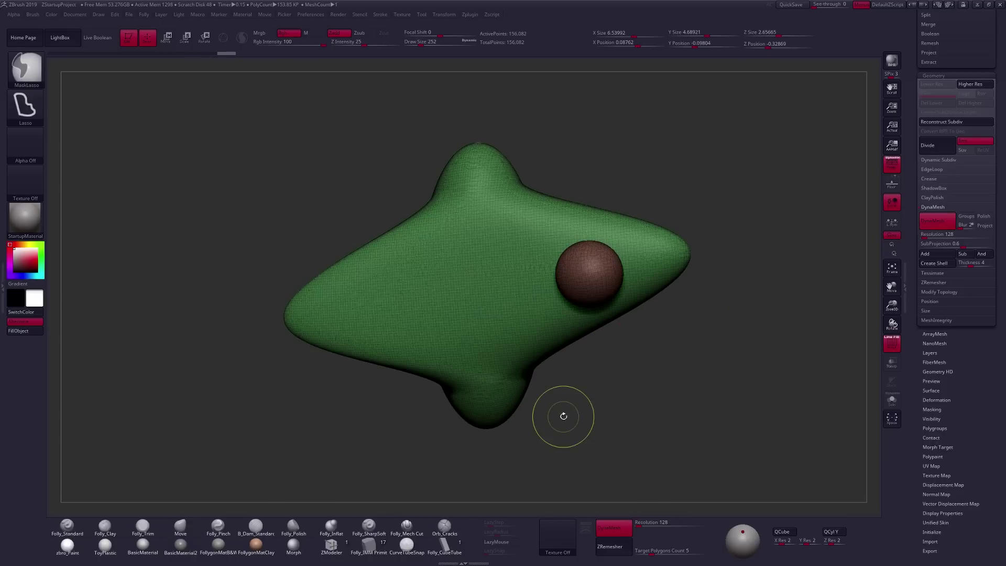
pyautogui.moveTo(563, 416)
pyautogui.mouseDown(button='right')
pyautogui.moveTo(580, 273)
pyautogui.moveTo(570, 264)
pyautogui.mouseUp(button='right')
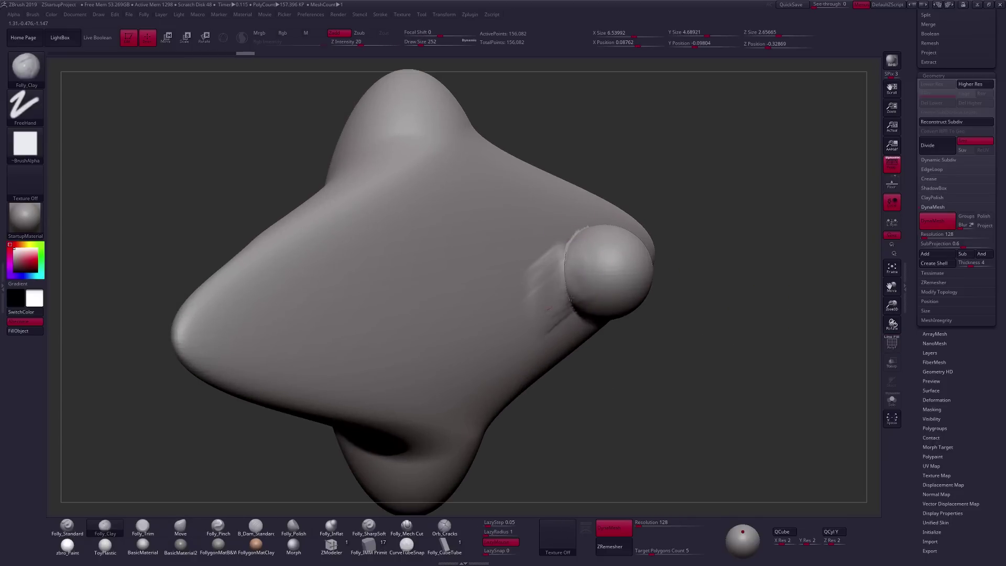
pyautogui.keyDown('alt'); pyautogui.moveTo(570, 298); pyautogui.dragTo(615, 324, button='right'); pyautogui.keyUp('alt')
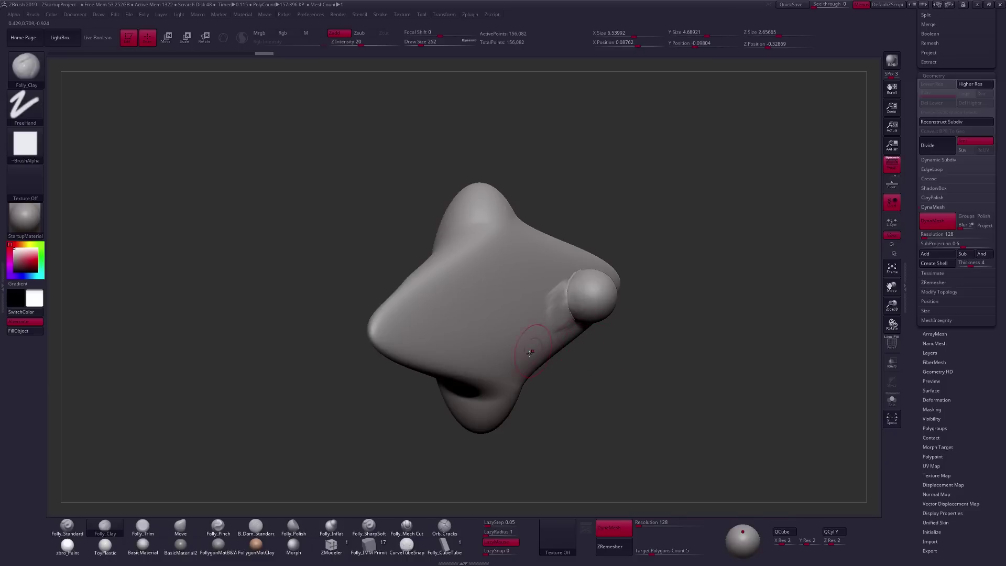
# Step: Insert a second sphere into the blob with IMM Primitives, then clear and redraw the mask
pyautogui.click(383, 539)
pyautogui.moveTo(511, 301); pyautogui.dragTo(509, 308)
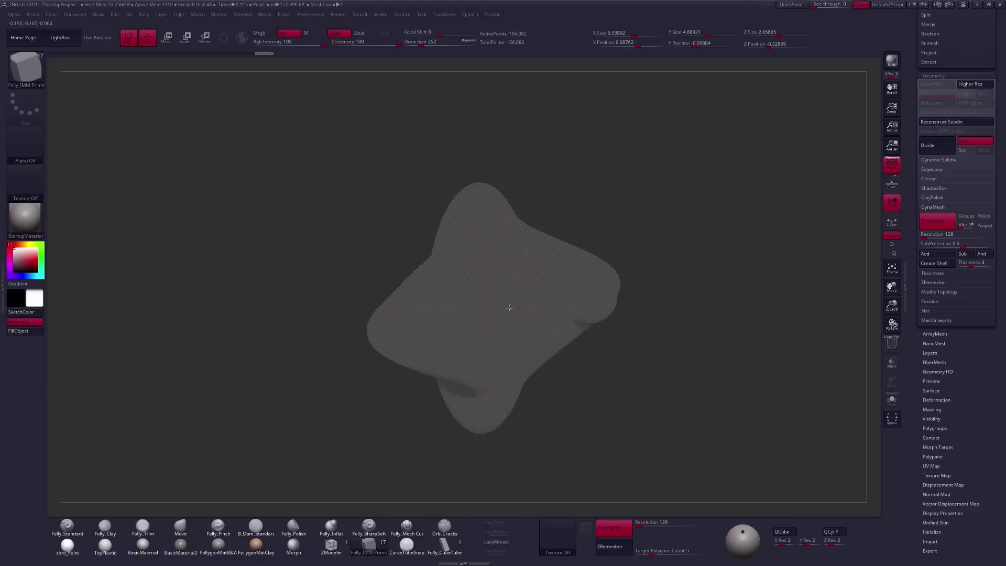
pyautogui.keyDown('shift'); pyautogui.moveTo(512, 331); pyautogui.dragTo(526, 326, button='right'); pyautogui.keyUp('shift')
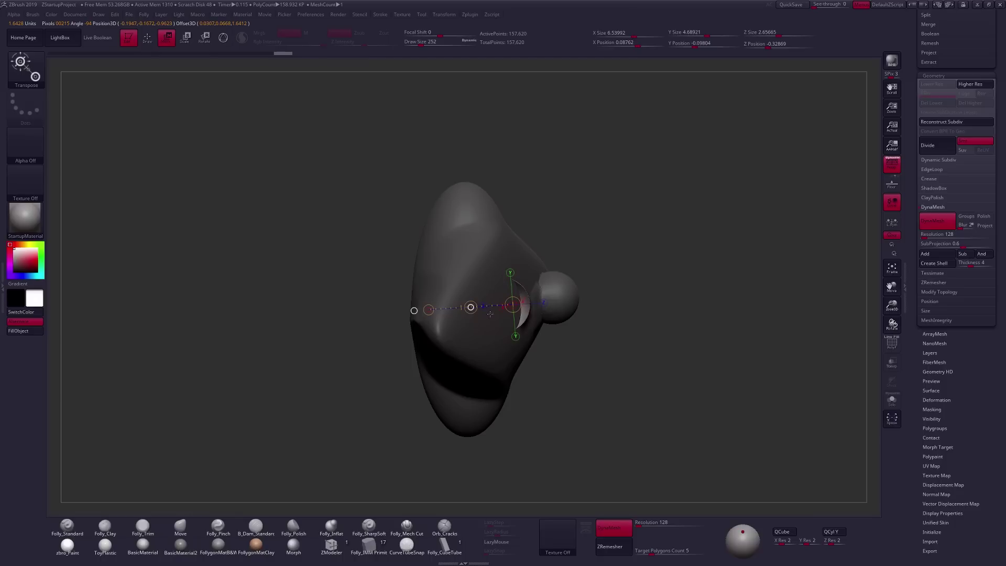
pyautogui.keyDown('ctrl'); pyautogui.click(545, 449); pyautogui.keyUp('ctrl')
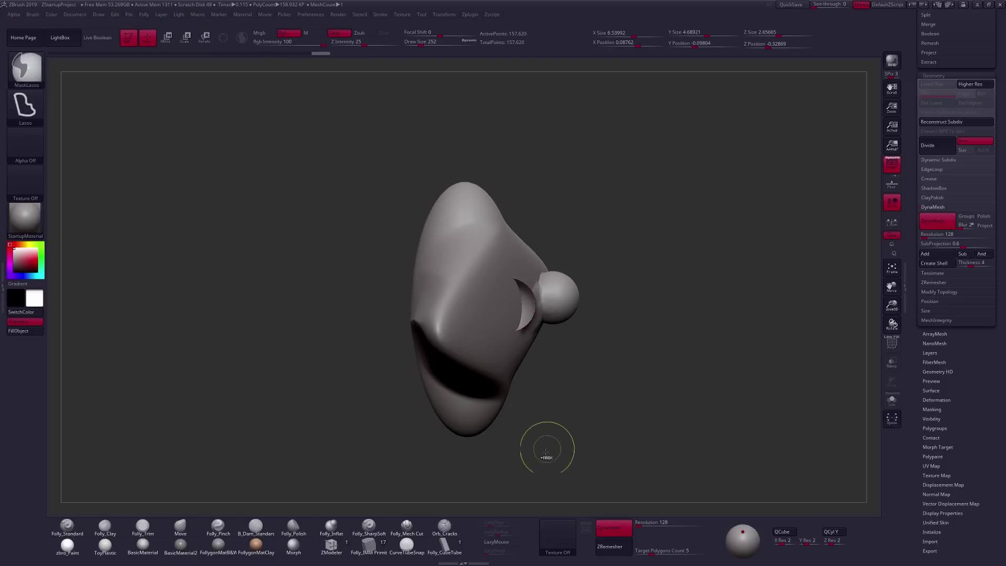
pyautogui.keyDown('ctrl'); pyautogui.moveTo(550, 447); pyautogui.dragTo(737, 298); pyautogui.keyUp('ctrl')
pyautogui.moveTo(598, 365); pyautogui.dragTo(511, 301)
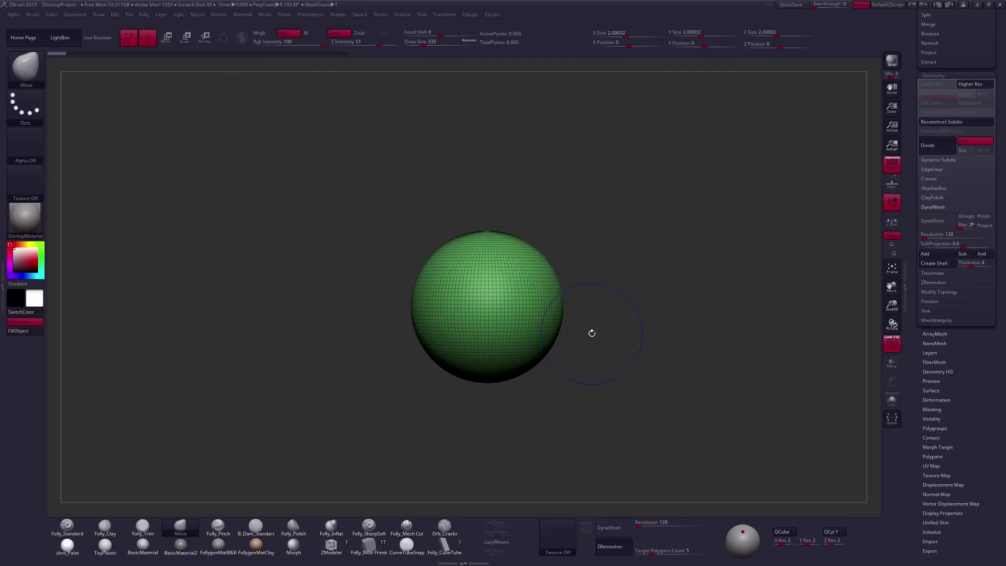
# Step: Stretch the resolution-16 DynaMesh sphere into a tall egg, checking its polygons with PolyFrame
pyautogui.keyDown('alt'); pyautogui.moveTo(585, 317); pyautogui.dragTo(570, 323); pyautogui.keyUp('alt')
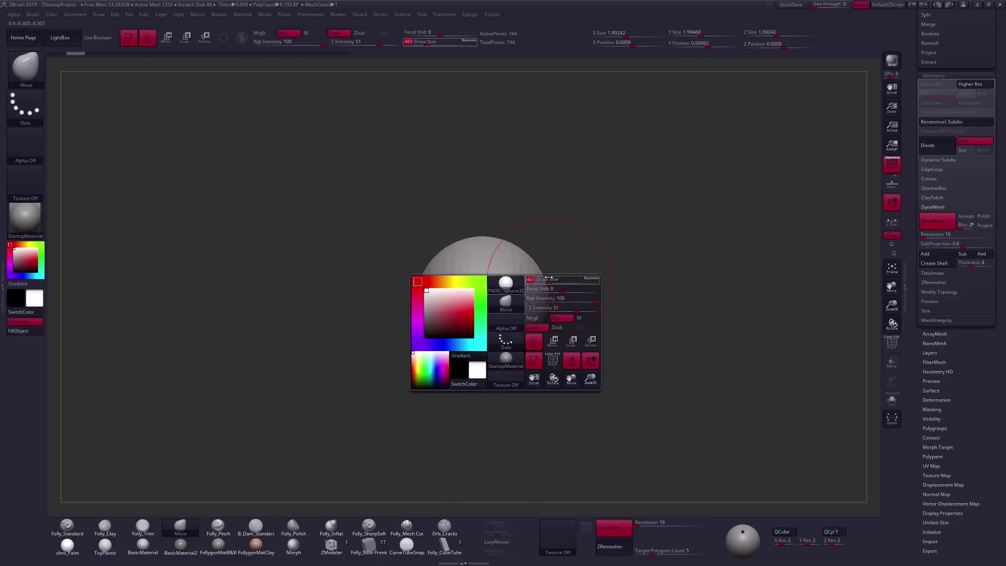
pyautogui.moveTo(539, 282)
pyautogui.keyDown('alt'); pyautogui.mouseDown()
pyautogui.moveTo(531, 267)
pyautogui.moveTo(535, 162)
pyautogui.mouseUp(); pyautogui.keyUp('alt')
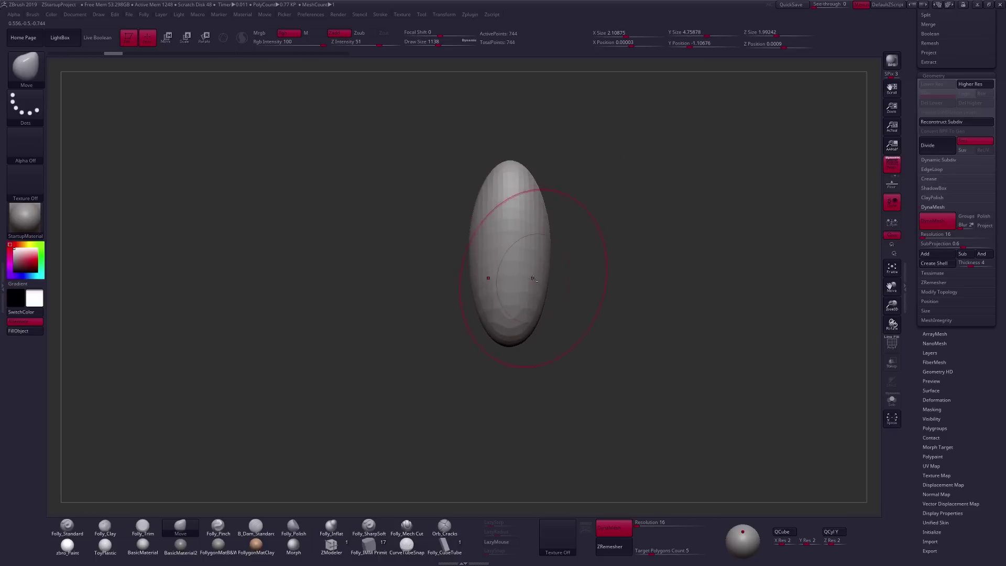
pyautogui.press('space')
pyautogui.hotkey('shift', 'f')
pyautogui.moveTo(513, 308)
pyautogui.mouseDown()
pyautogui.moveTo(545, 314)
pyautogui.moveTo(514, 319)
pyautogui.moveTo(587, 256)
pyautogui.mouseUp()
pyautogui.press('space')
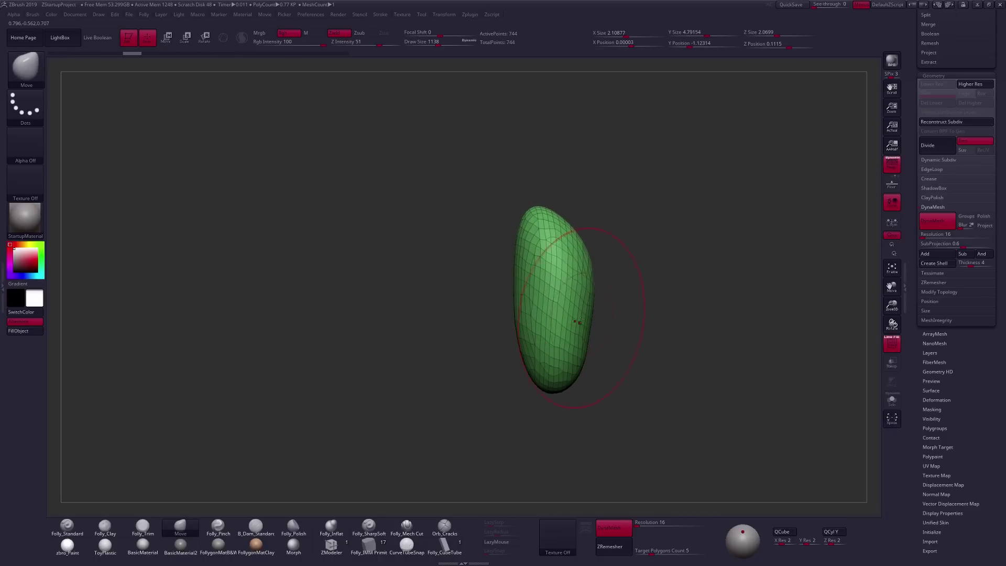
pyautogui.moveTo(589, 303)
pyautogui.keyDown('shift'); pyautogui.mouseDown()
pyautogui.moveTo(604, 274)
pyautogui.moveTo(587, 278)
pyautogui.mouseUp(); pyautogui.keyUp('shift')
pyautogui.hotkey('shift', 'f')
# Step: Push the egg into a tilted bean shape and mask its right side for Transpose
pyautogui.press('space')
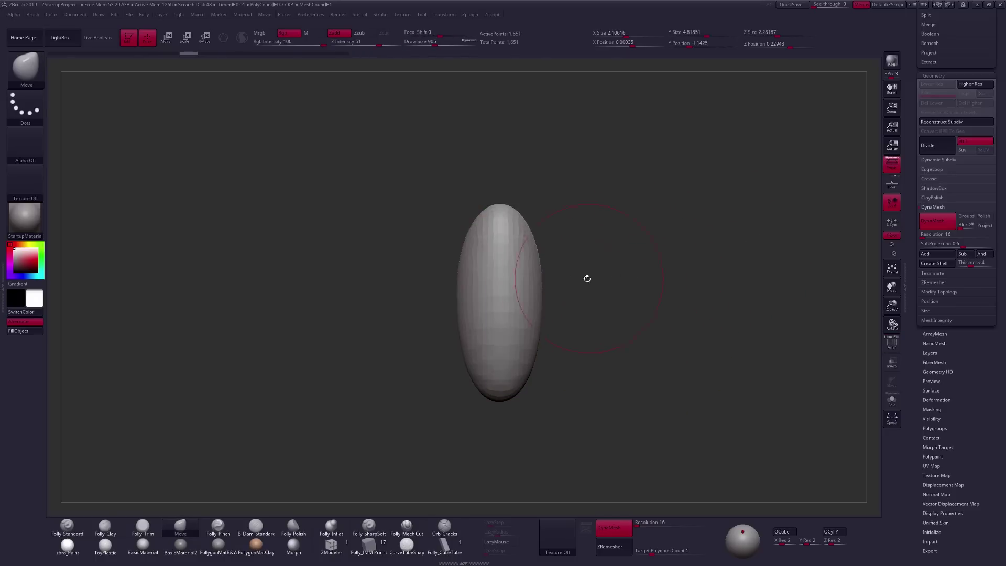
pyautogui.moveTo(523, 254); pyautogui.dragTo(545, 250)
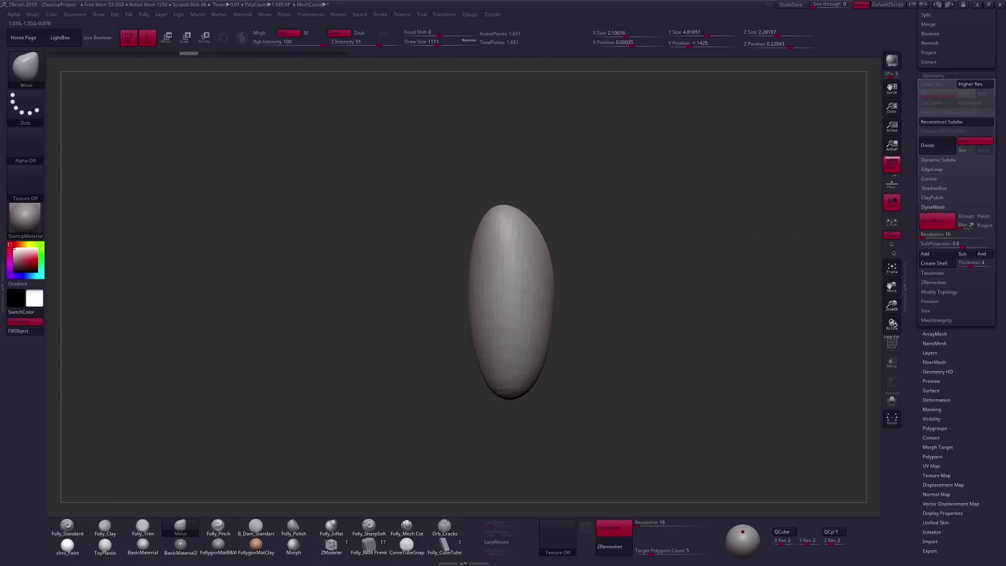
pyautogui.press('t')
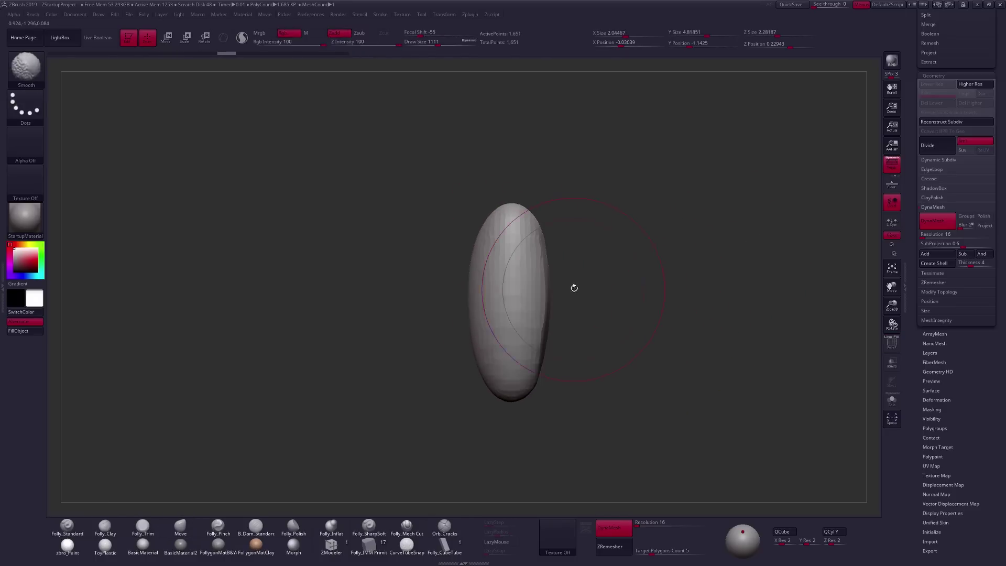
pyautogui.press('shift')
pyautogui.moveTo(514, 197)
pyautogui.keyDown('ctrl'); pyautogui.mouseDown()
pyautogui.moveTo(544, 414)
pyautogui.moveTo(540, 320)
pyautogui.mouseUp(); pyautogui.keyUp('ctrl')
pyautogui.press('w')
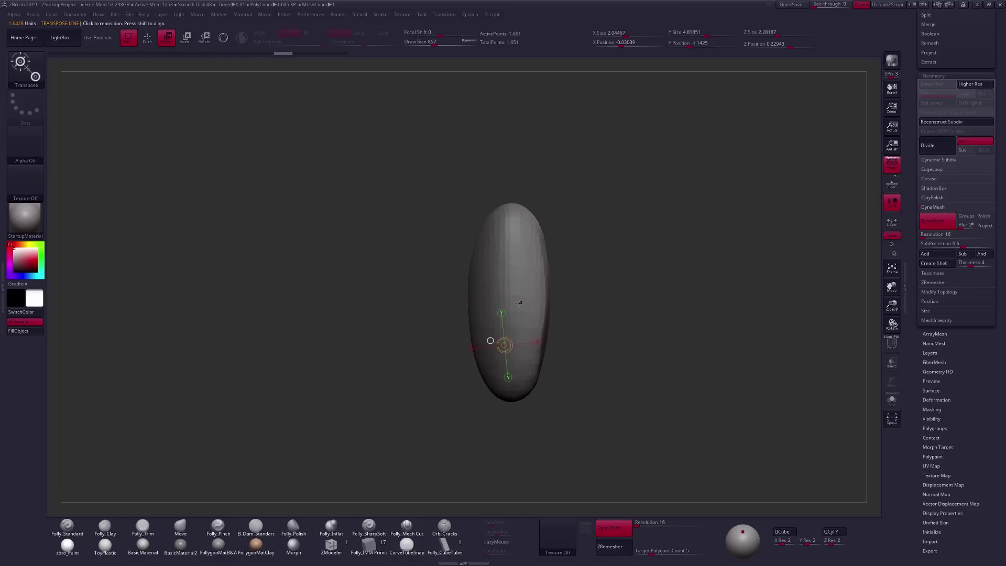
pyautogui.press('q')
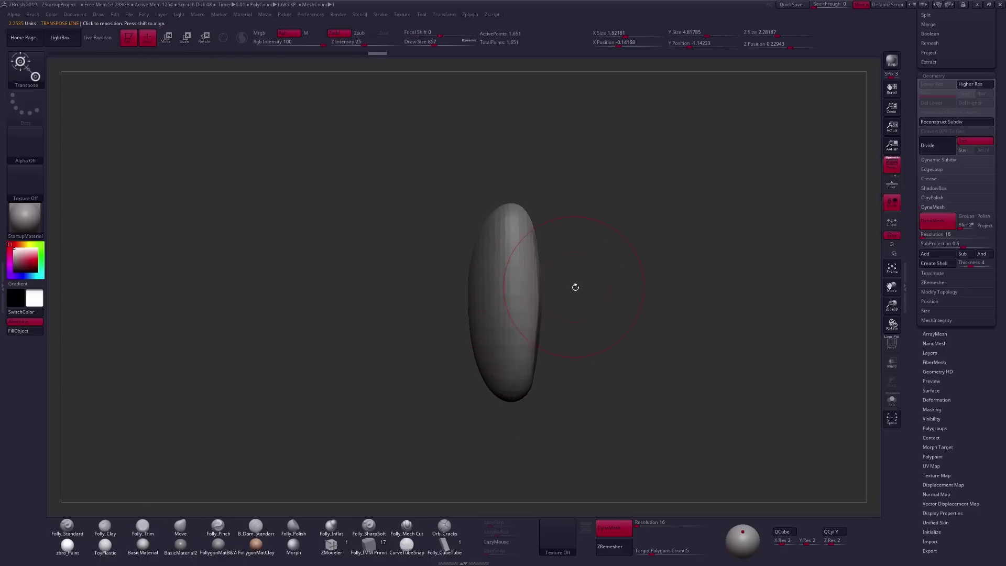
# Step: Reshape the bean with the Move brush, then smooth its bottom surface
pyautogui.press('b')
pyautogui.press('m')
pyautogui.press('v')
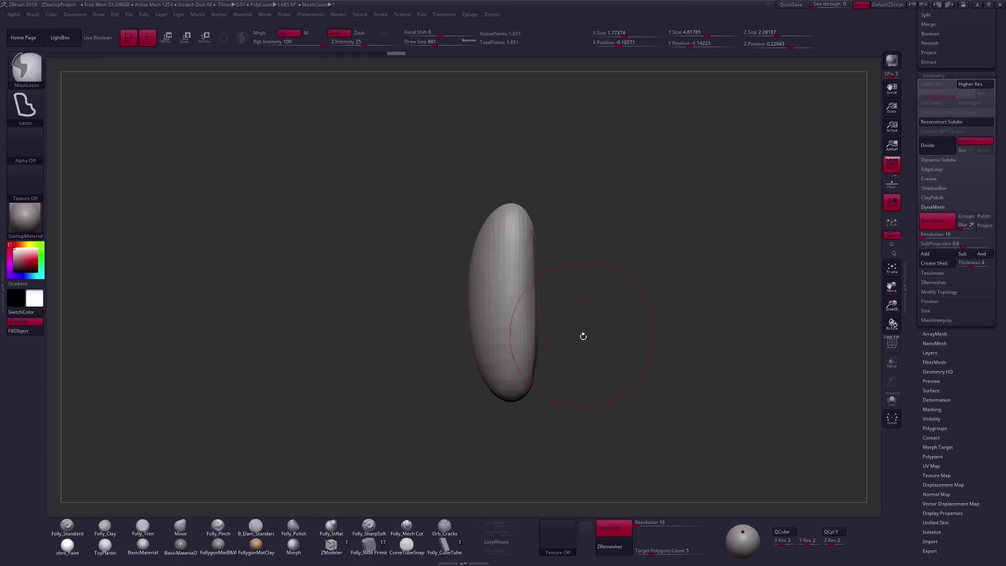
pyautogui.keyDown('shift'); pyautogui.moveTo(582, 335); pyautogui.dragTo(580, 287); pyautogui.keyUp('shift')
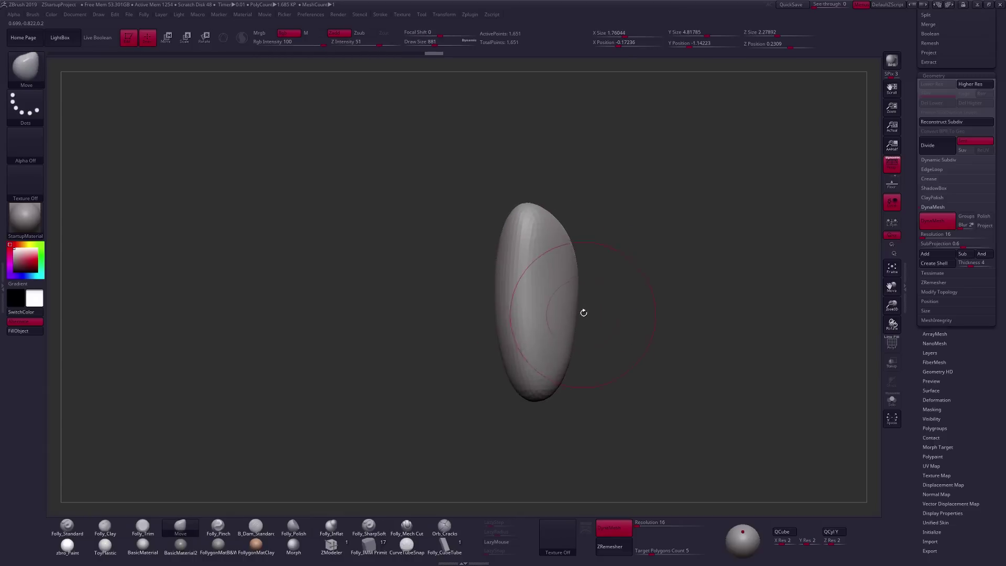
pyautogui.moveTo(583, 305); pyautogui.dragTo(592, 309)
pyautogui.press('space')
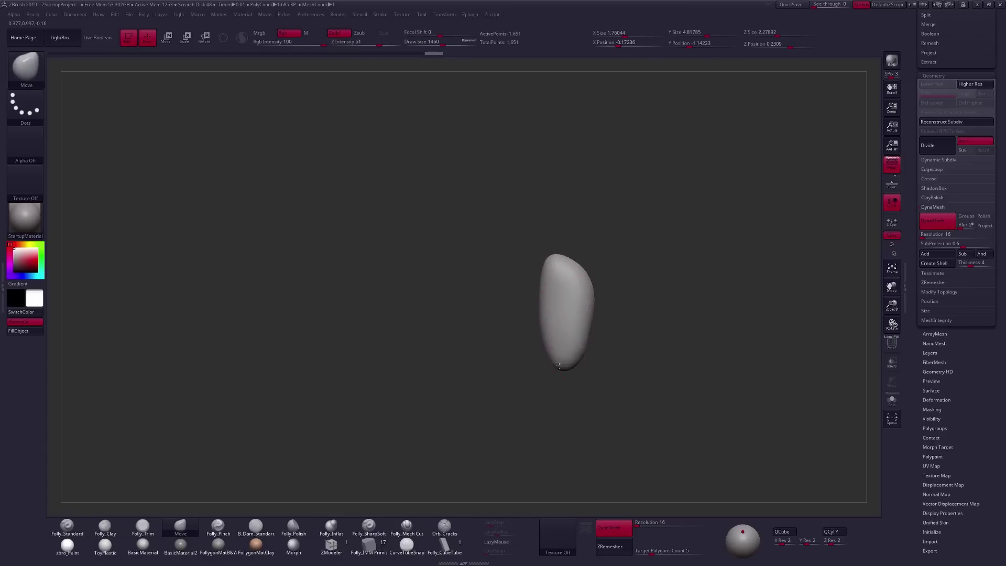
pyautogui.press('space')
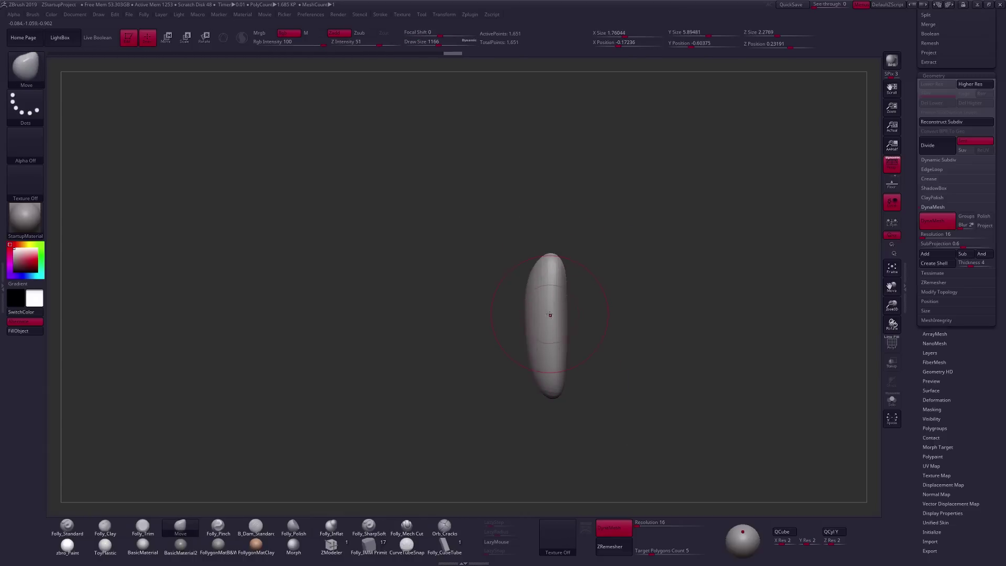
pyautogui.press('space')
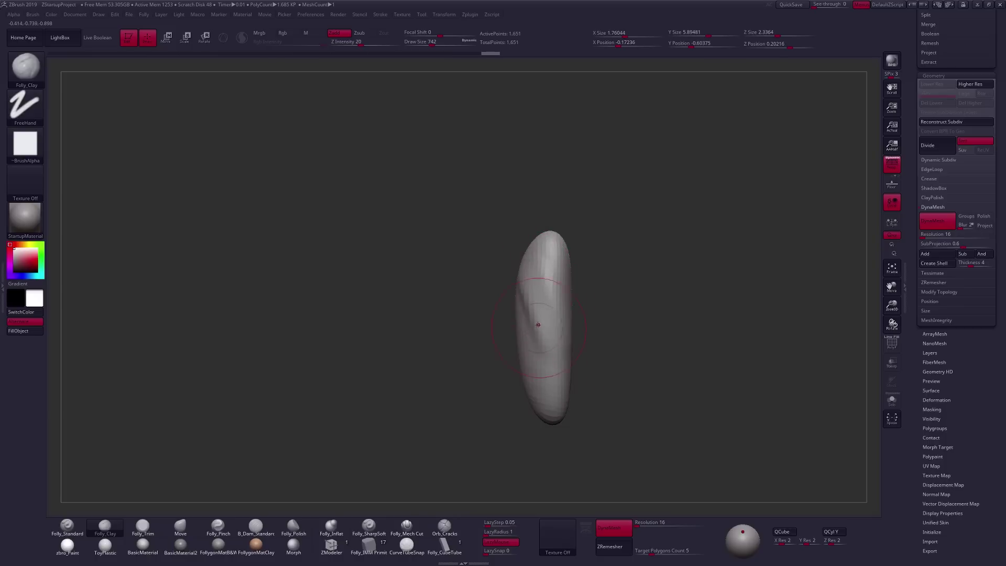
pyautogui.press('shift')
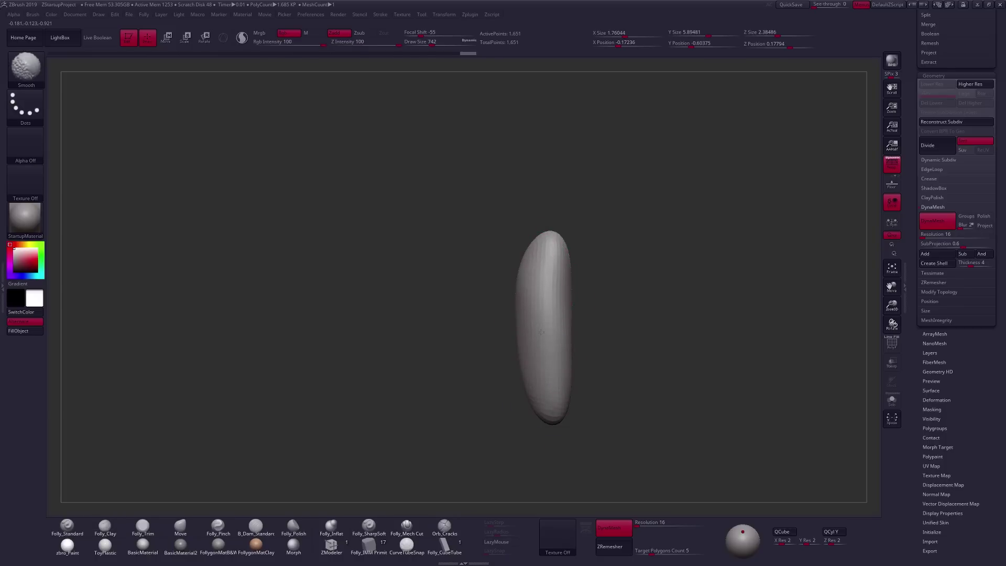
pyautogui.moveTo(541, 332)
pyautogui.keyDown('shift'); pyautogui.mouseDown()
pyautogui.moveTo(587, 325)
pyautogui.moveTo(542, 297)
pyautogui.mouseUp(); pyautogui.keyUp('shift')
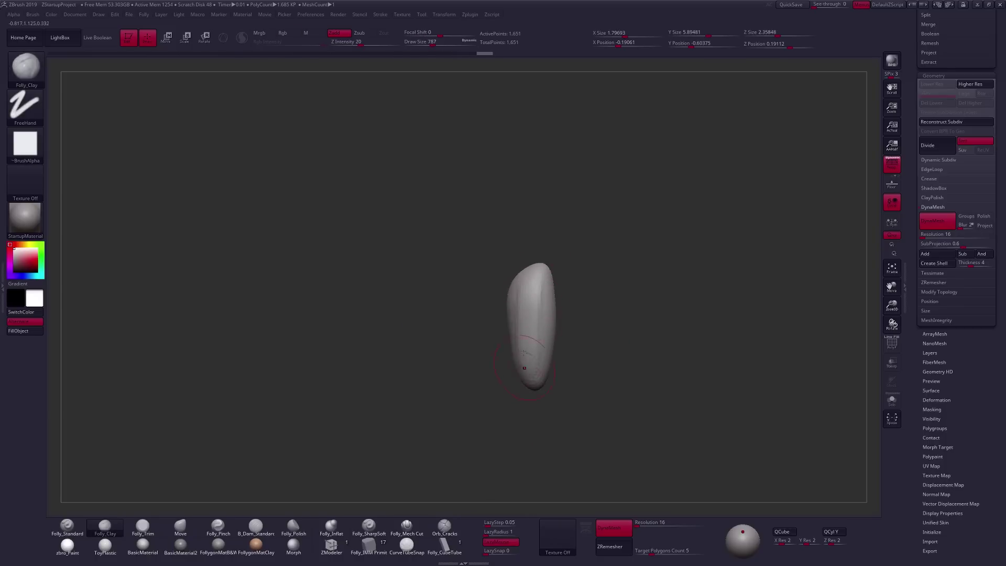
pyautogui.keyDown('shift'); pyautogui.moveTo(533, 317); pyautogui.dragTo(530, 315); pyautogui.keyUp('shift')
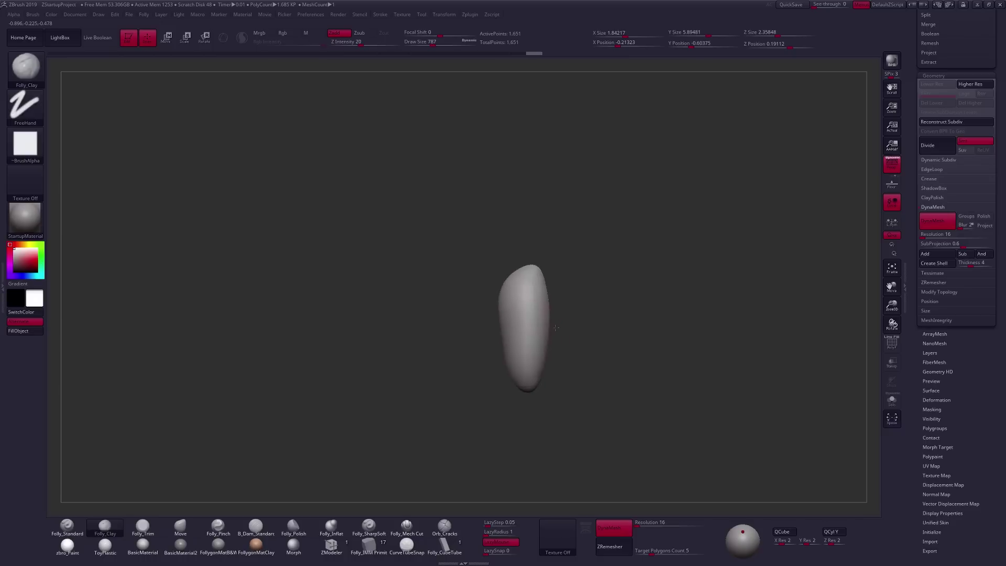
# Step: Adjust the bean further with Transpose and the Move brush from its wider side
pyautogui.press('space')
pyautogui.press('w')
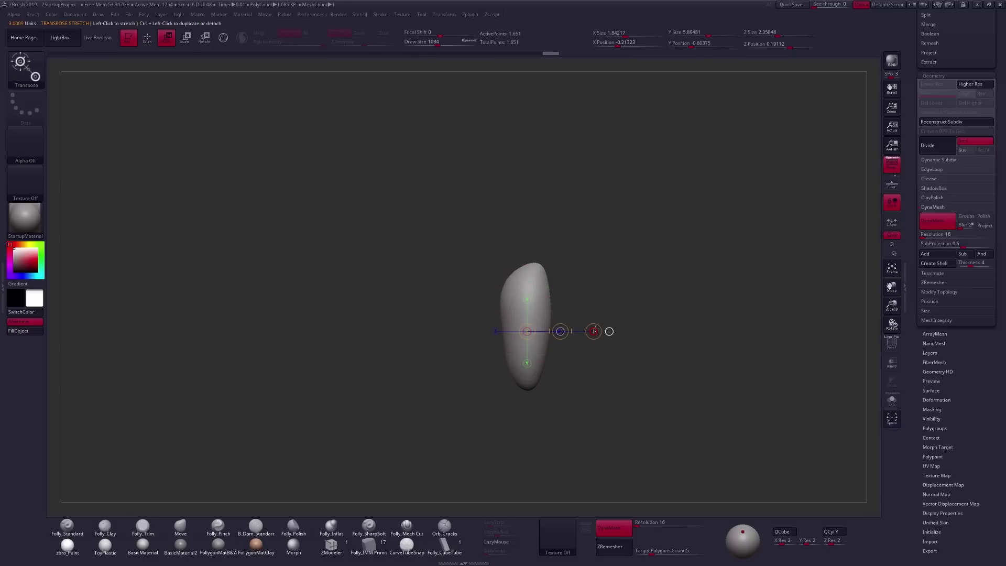
pyautogui.press('q')
pyautogui.press('b')
pyautogui.press('m')
pyautogui.press('v')
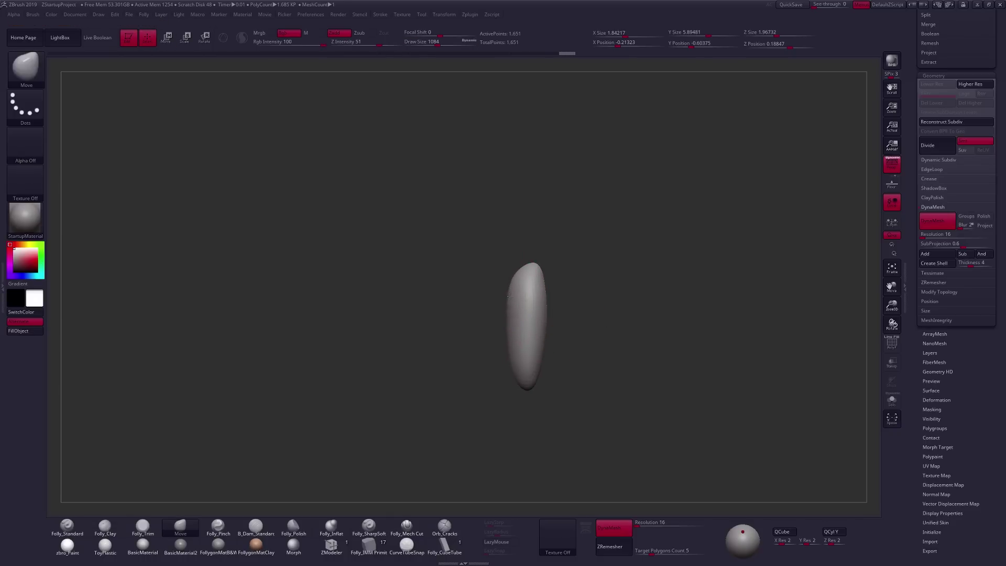
pyautogui.moveTo(586, 330)
pyautogui.mouseDown()
pyautogui.moveTo(529, 319)
pyautogui.moveTo(520, 335)
pyautogui.mouseUp()
# Step: Select Folly_Clay and subdivide the bean to SDiv 4, then return to the lowest level
pyautogui.press('space')
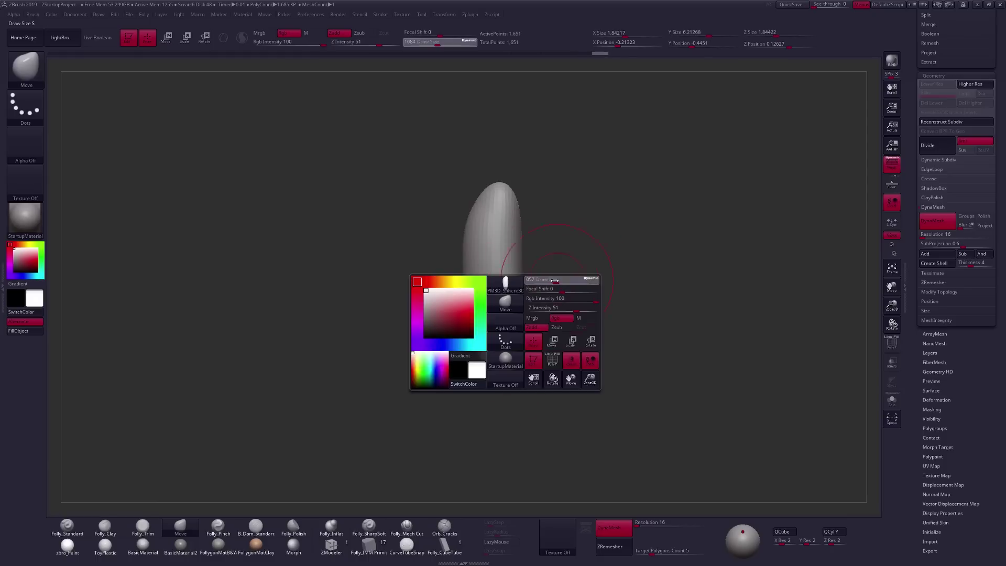
pyautogui.press('b')
pyautogui.press('c')
pyautogui.press('l')
pyautogui.hotkey('shift', 'd')
pyautogui.hotkey('shift', 'd')
pyautogui.hotkey('shift', 'd')
pyautogui.keyDown('ctrl'); pyautogui.moveTo(517, 285); pyautogui.dragTo(495, 267, button='right'); pyautogui.keyUp('ctrl')
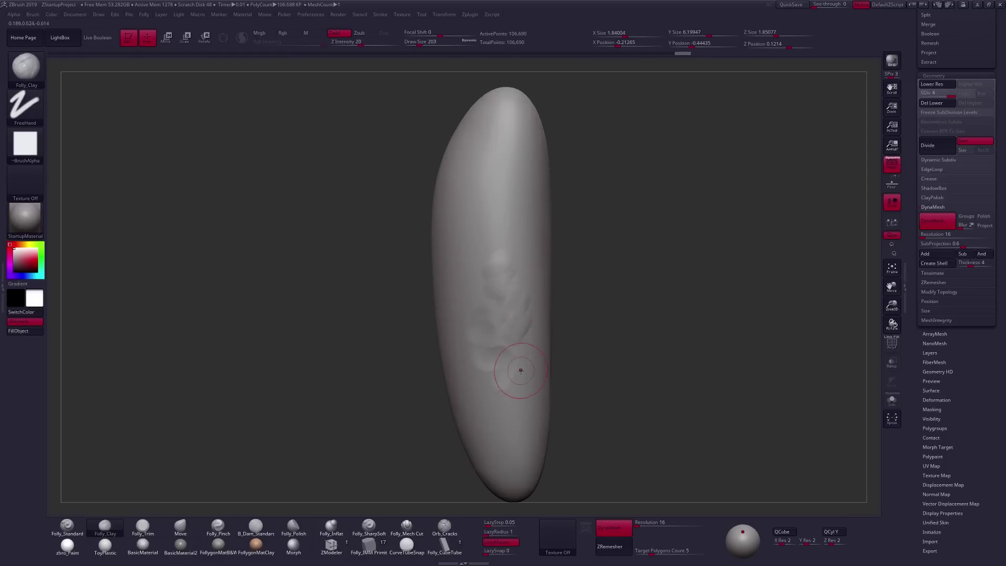
pyautogui.keyDown('ctrl'); pyautogui.moveTo(589, 383); pyautogui.dragTo(570, 382, button='right'); pyautogui.keyUp('ctrl')
pyautogui.hotkey('shift', 'd')
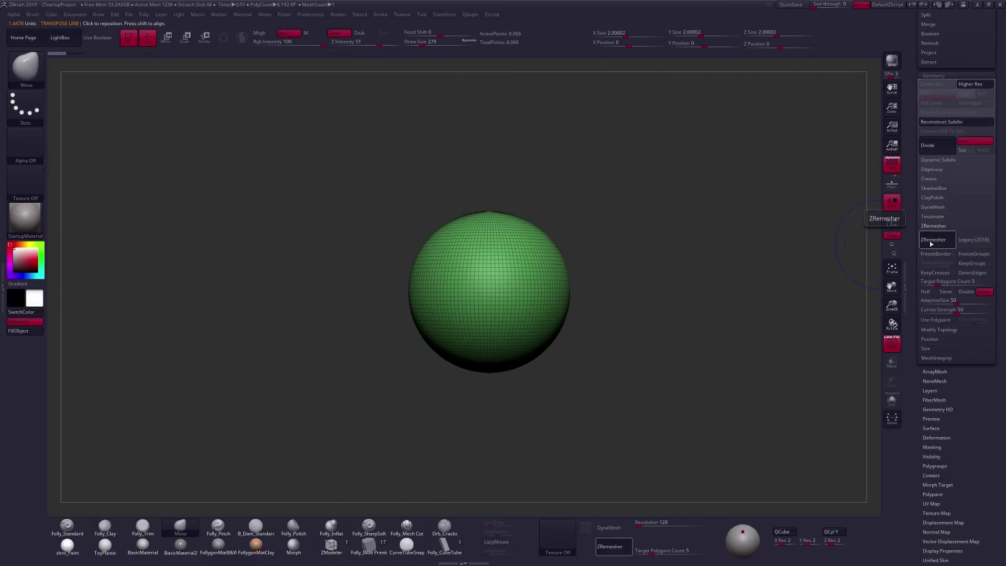
# Step: Stretch the sphere outward into a long ellipsoid with Move and Transpose
pyautogui.press('space')
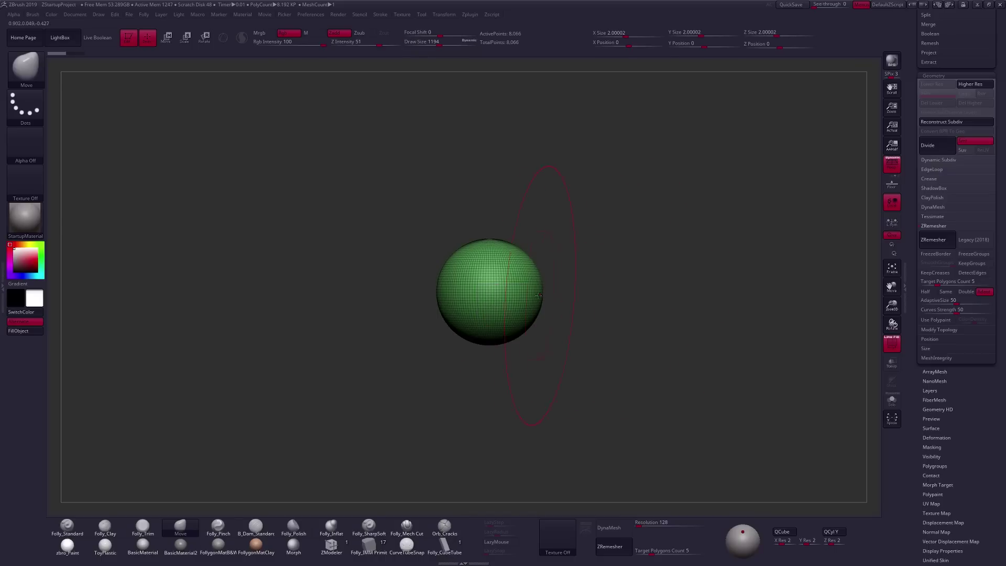
pyautogui.moveTo(538, 295); pyautogui.dragTo(693, 296)
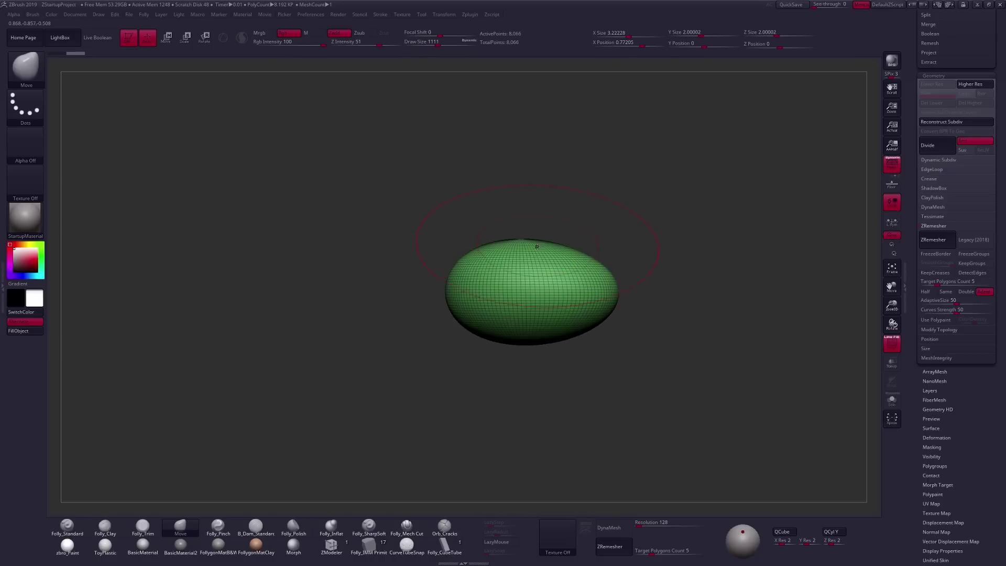
pyautogui.press('w')
pyautogui.moveTo(459, 296)
pyautogui.mouseDown()
pyautogui.moveTo(728, 295)
pyautogui.moveTo(660, 293)
pyautogui.moveTo(623, 318)
pyautogui.mouseUp()
pyautogui.press('q')
pyautogui.press('space')
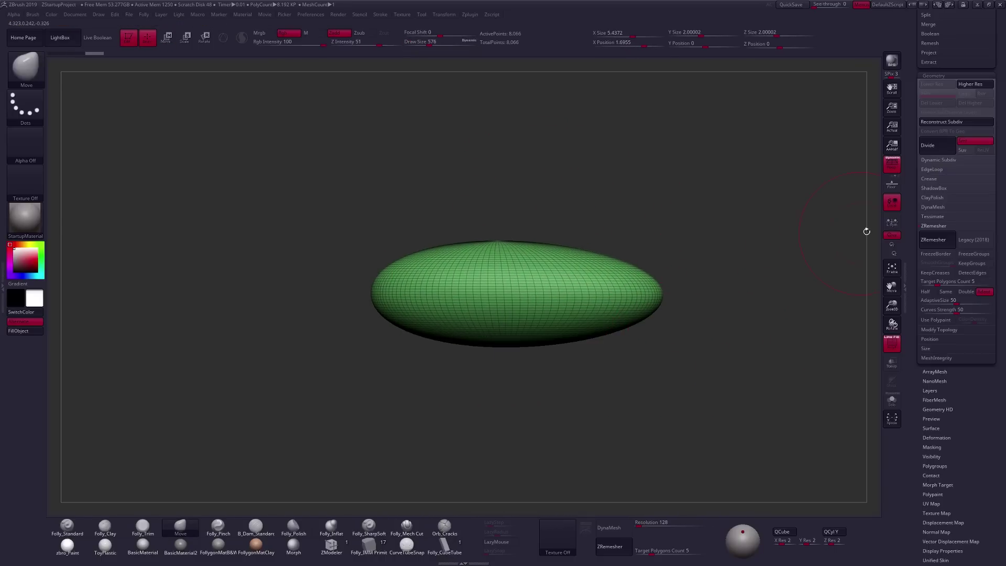
# Step: DynaMesh the ellipsoid, turn DynaMesh off, and ZRemesh it with Target Polygons Count 1
pyautogui.click(933, 206)
pyautogui.click(937, 221)
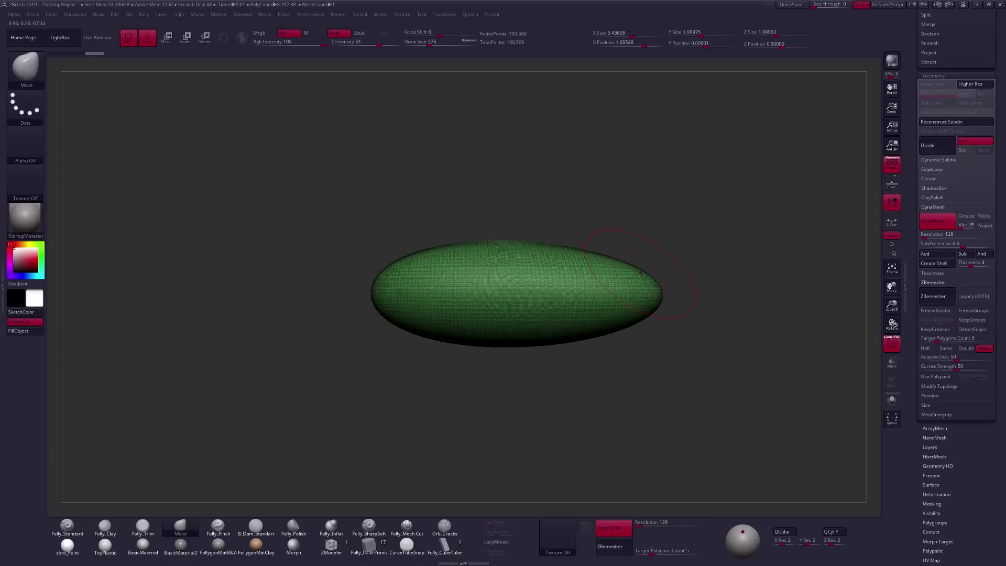
pyautogui.press('space')
pyautogui.click(936, 223)
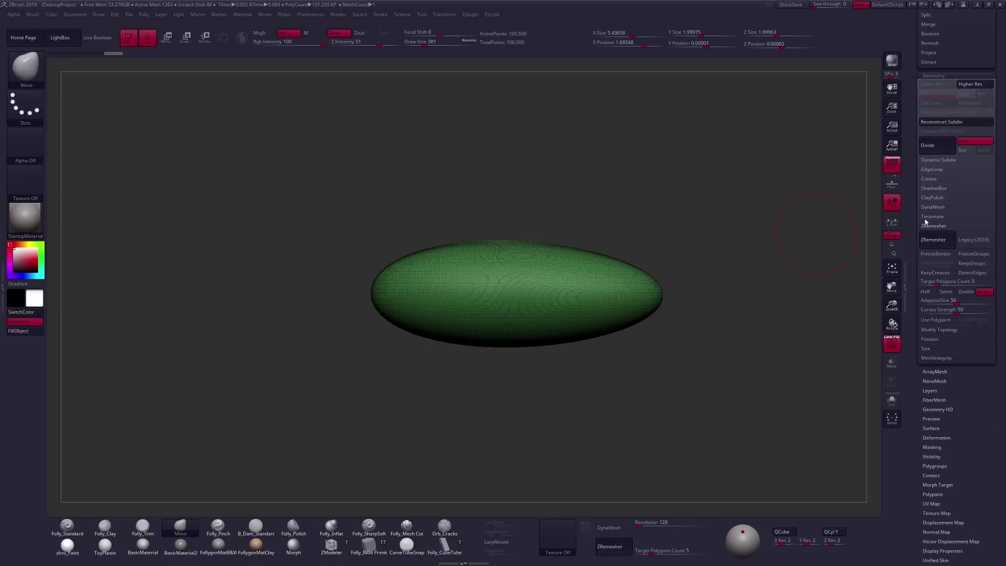
pyautogui.press('space')
pyautogui.moveTo(641, 319); pyautogui.dragTo(623, 319)
pyautogui.click(945, 282)
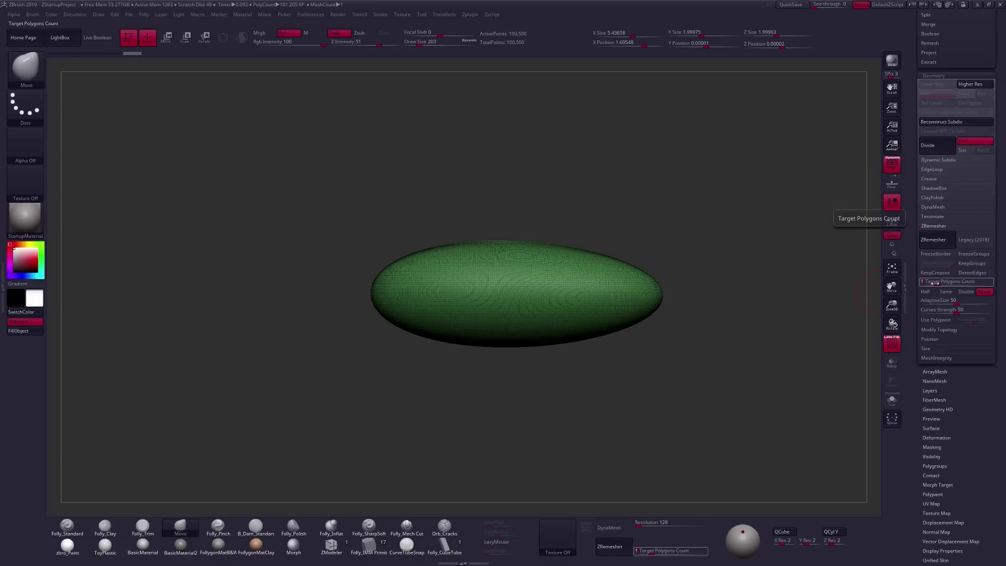
pyautogui.click(926, 241)
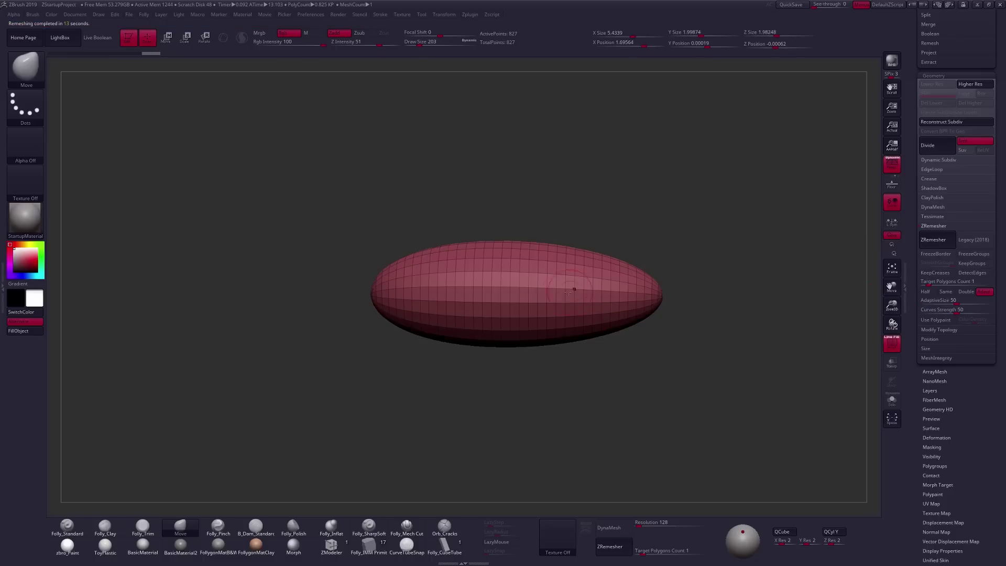
# Step: Orbit and zoom around the ZRemeshed capsule to inspect its quad topology
pyautogui.moveTo(569, 292); pyautogui.dragTo(553, 335, button='right')
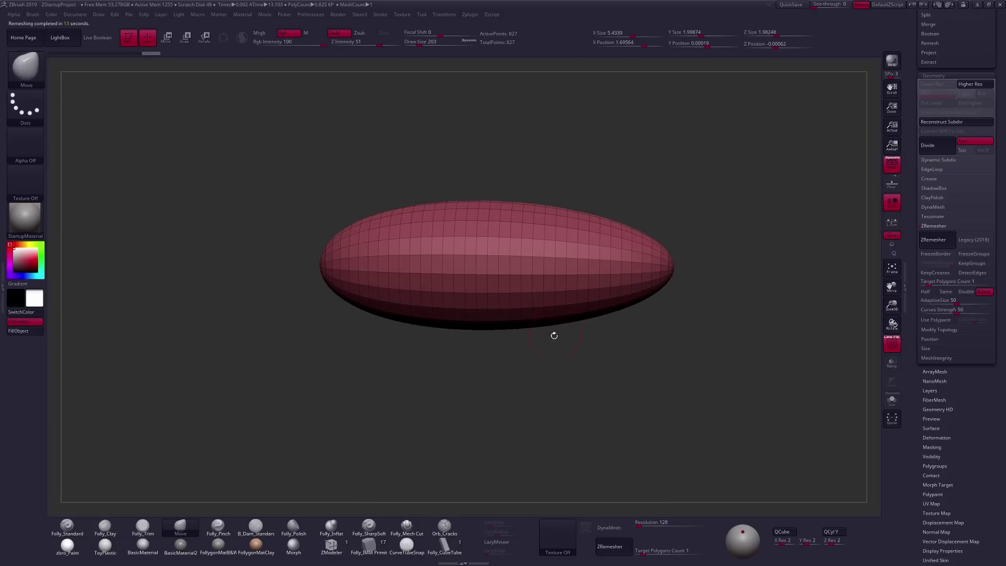
pyautogui.moveTo(510, 296)
pyautogui.mouseDown(button='right')
pyautogui.moveTo(556, 323)
pyautogui.moveTo(545, 324)
pyautogui.moveTo(585, 322)
pyautogui.moveTo(574, 336)
pyautogui.moveTo(545, 304)
pyautogui.mouseUp(button='right')
pyautogui.press('space')
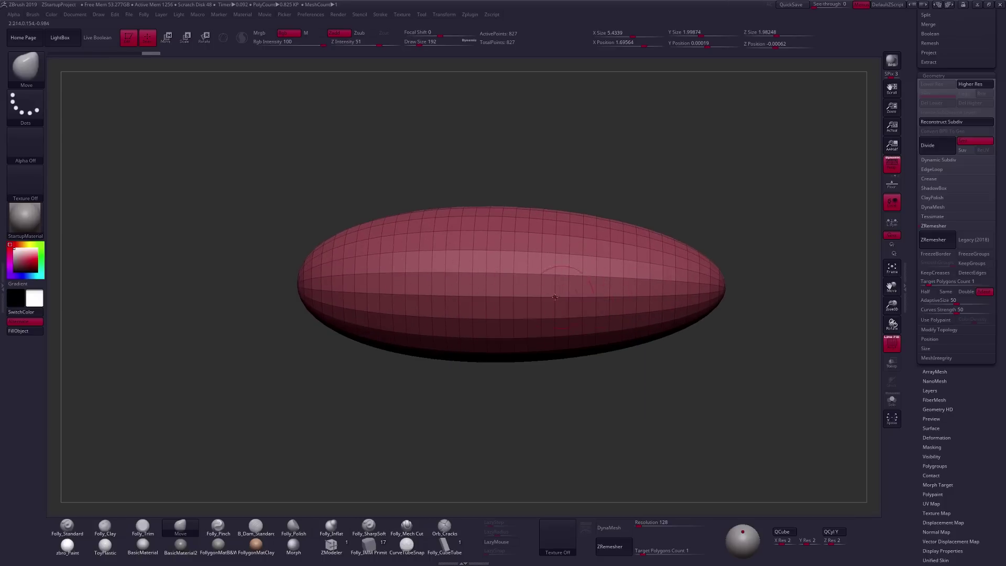
pyautogui.keyDown('alt'); pyautogui.moveTo(362, 320); pyautogui.dragTo(593, 340, button='right'); pyautogui.keyUp('alt')
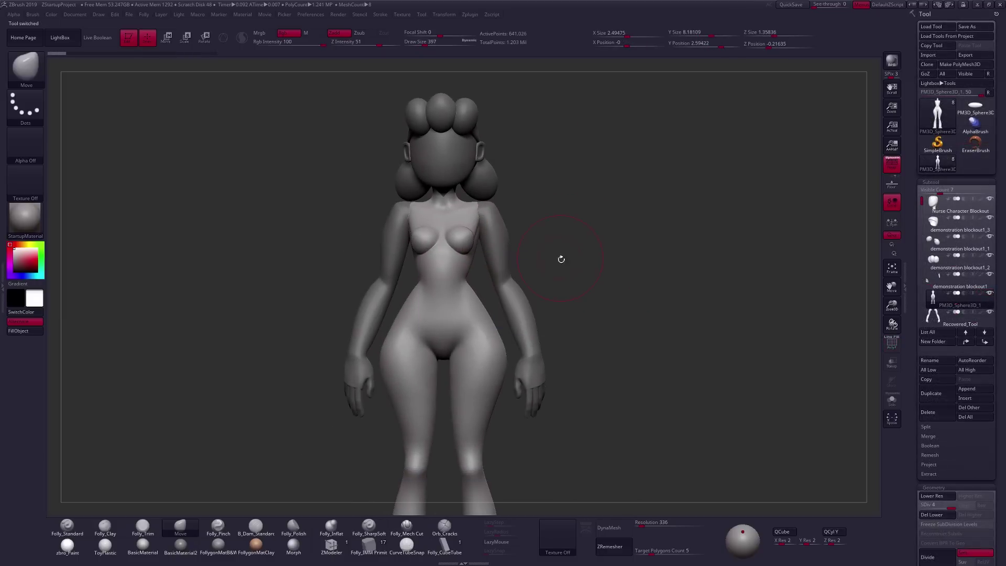
# Step: Select the character's arm subtool, show its polygroups with PolyFrame, and drop to SDiv 1
pyautogui.keyDown('alt'); pyautogui.moveTo(561, 258); pyautogui.dragTo(545, 283, button='right'); pyautogui.keyUp('alt')
pyautogui.keyDown('alt'); pyautogui.click(529, 293); pyautogui.keyUp('alt')
pyautogui.hotkey('shift', 'f')
pyautogui.moveTo(574, 365)
pyautogui.mouseDown(button='right')
pyautogui.moveTo(539, 325)
pyautogui.moveTo(521, 348)
pyautogui.moveTo(581, 314)
pyautogui.moveTo(570, 299)
pyautogui.moveTo(515, 337)
pyautogui.moveTo(570, 357)
pyautogui.moveTo(589, 349)
pyautogui.moveTo(615, 293)
pyautogui.mouseUp(button='right')
pyautogui.hotkey('shift', 'd')
pyautogui.hotkey('shift', 'd')
pyautogui.hotkey('shift', 'd')
pyautogui.press('b')
pyautogui.press('m')
pyautogui.press('v')
# Step: Step the body through its subdivision levels, then select the arms with wireframe shown
pyautogui.keyDown('alt'); pyautogui.click(552, 337); pyautogui.keyUp('alt')
pyautogui.hotkey('shift', 'd')
pyautogui.hotkey('shift', 'd')
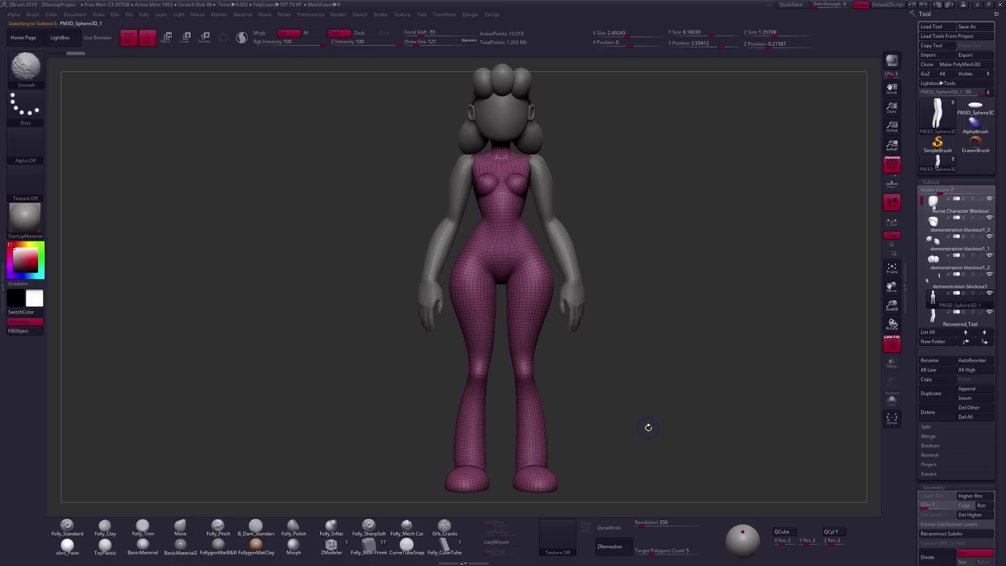
pyautogui.keyDown('alt'); pyautogui.moveTo(637, 392); pyautogui.dragTo(592, 410, button='right'); pyautogui.keyUp('alt')
pyautogui.press('d')
pyautogui.press('d')
pyautogui.press('d')
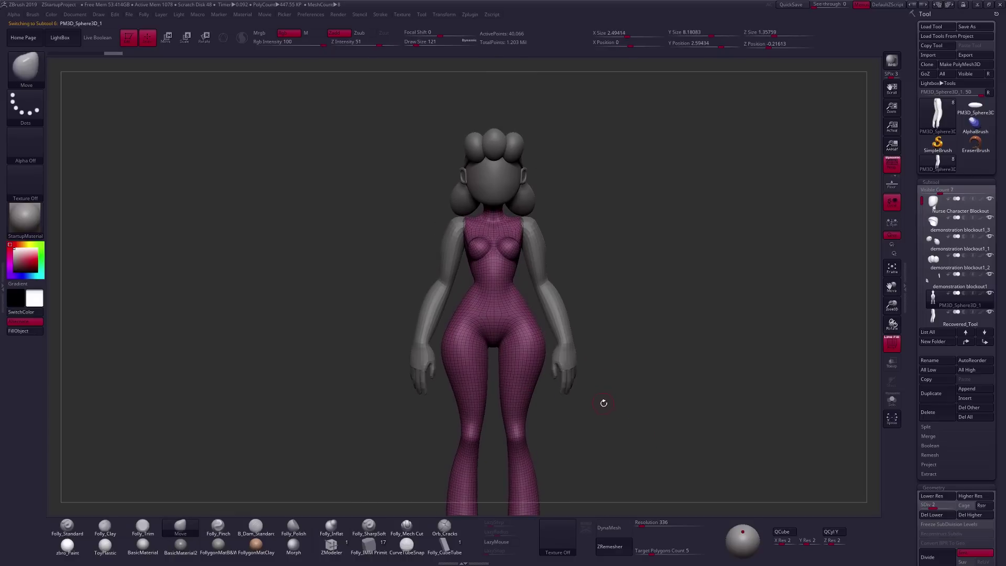
pyautogui.keyDown('alt'); pyautogui.click(571, 350); pyautogui.keyUp('alt')
pyautogui.moveTo(571, 351)
pyautogui.mouseDown(button='right')
pyautogui.moveTo(561, 341)
pyautogui.moveTo(565, 348)
pyautogui.mouseUp(button='right')
pyautogui.hotkey('shift', 'f')
pyautogui.press('d')
pyautogui.press('d')
pyautogui.keyDown('ctrl'); pyautogui.moveTo(624, 395); pyautogui.dragTo(657, 325, button='right'); pyautogui.keyUp('ctrl')
# Step: DynaMesh the arms and ZRemesh them at Target Polygons Count 0.1 down to 258 points
pyautogui.click(609, 527)
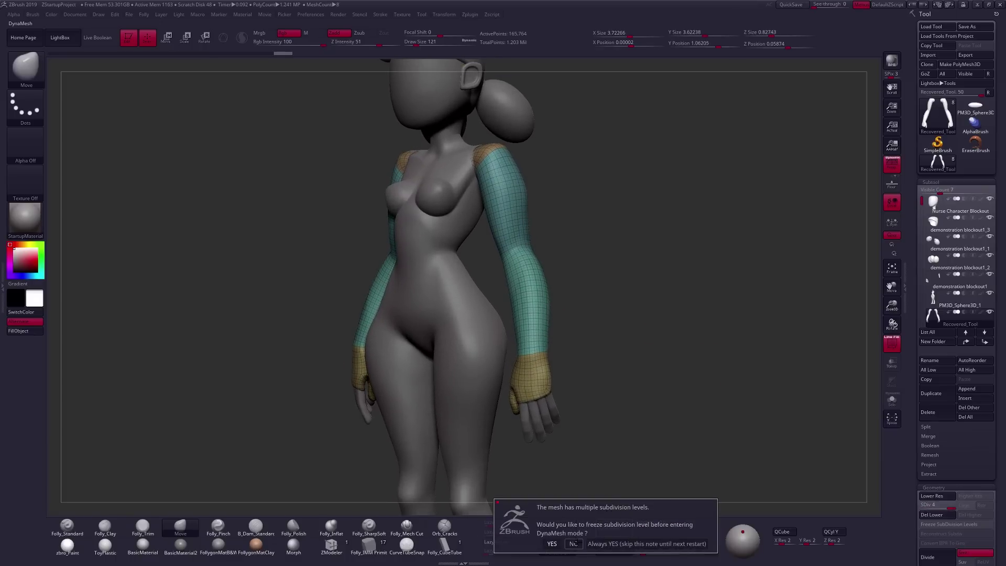
pyautogui.click(574, 544)
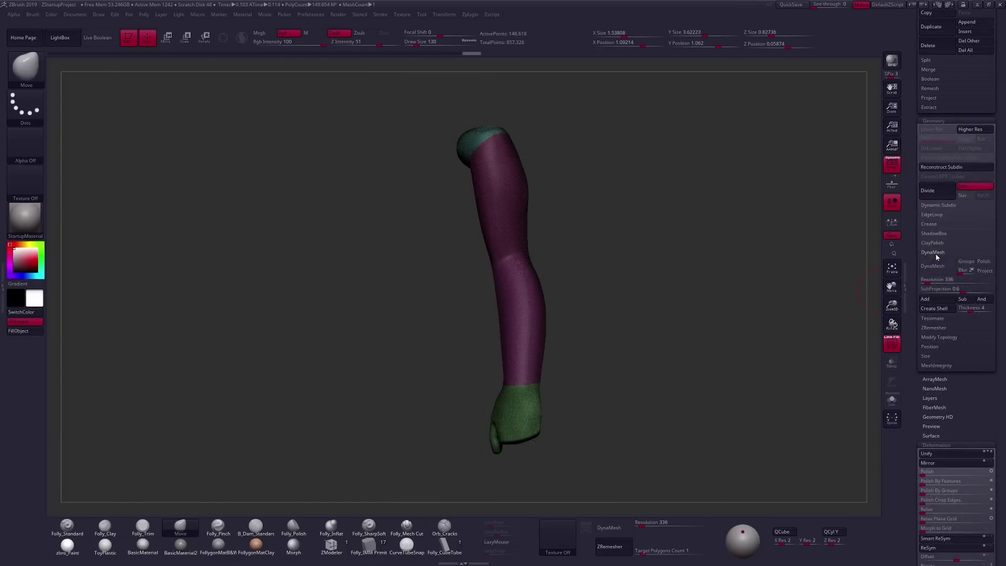
pyautogui.scroll(-3, 934, 273)
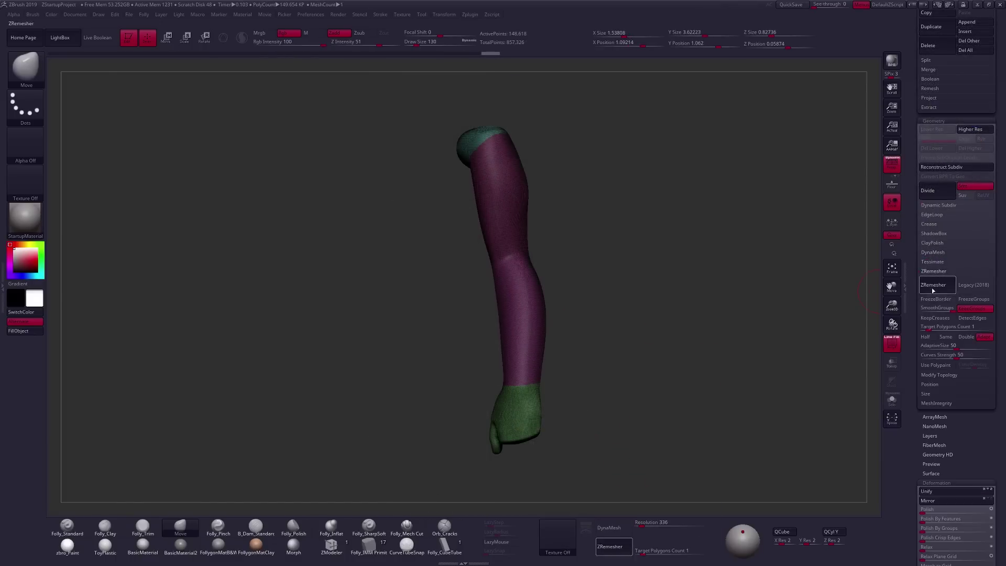
pyautogui.moveTo(930, 326); pyautogui.dragTo(919, 326)
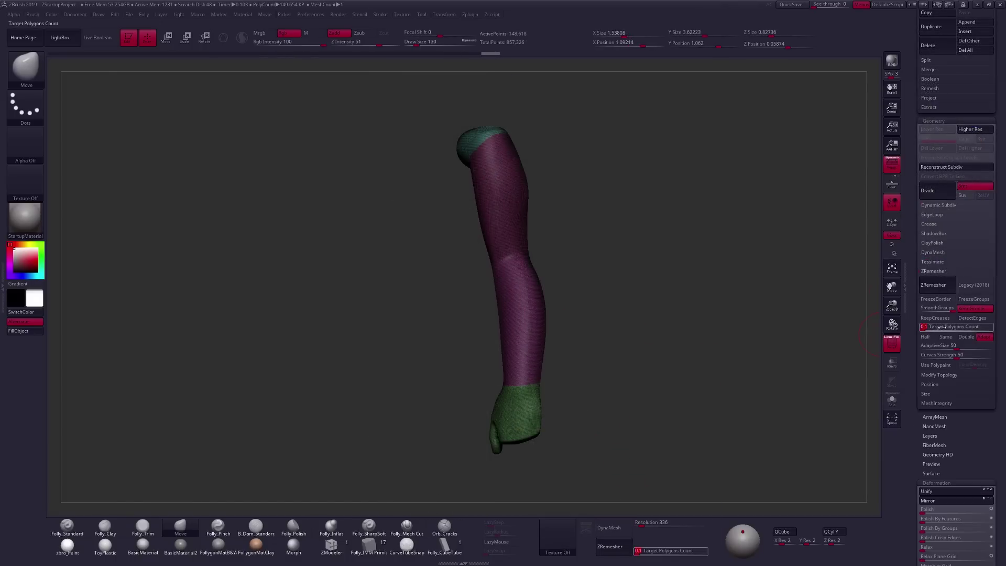
pyautogui.click(933, 284)
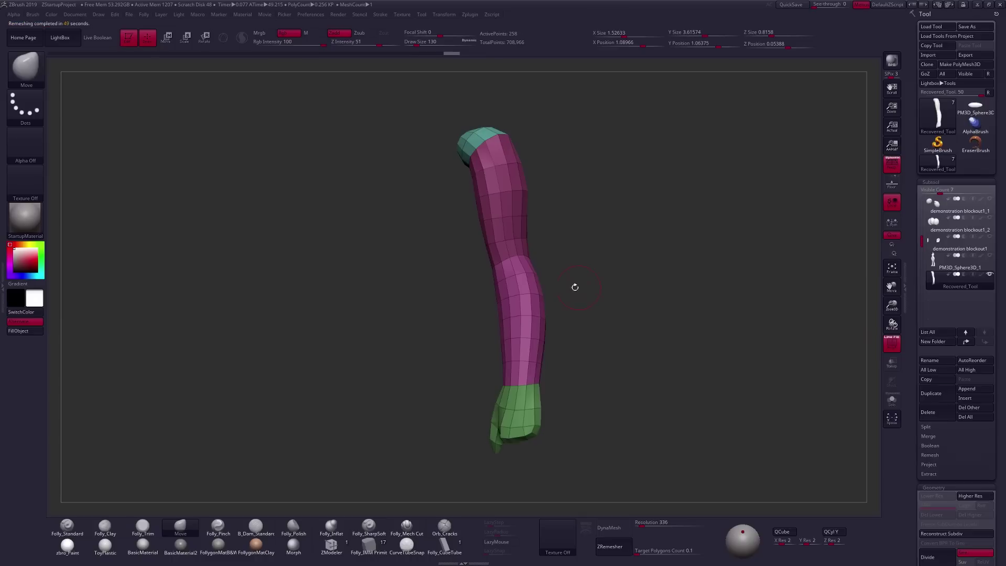
pyautogui.moveTo(573, 288)
pyautogui.mouseDown()
pyautogui.moveTo(651, 307)
pyautogui.moveTo(543, 291)
pyautogui.mouseUp()
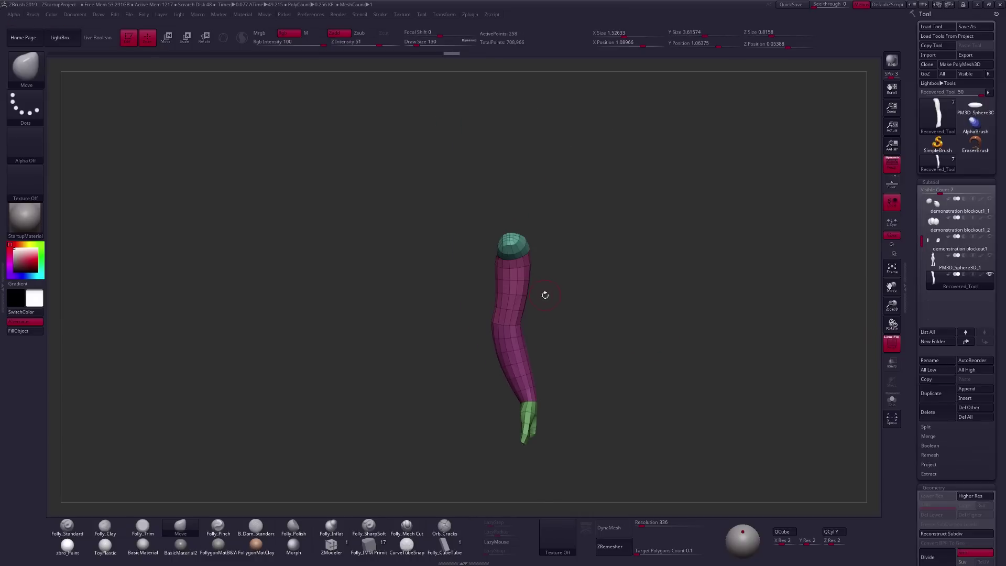
pyautogui.moveTo(487, 325); pyautogui.dragTo(539, 337)
pyautogui.hotkey('alt', 'Up')
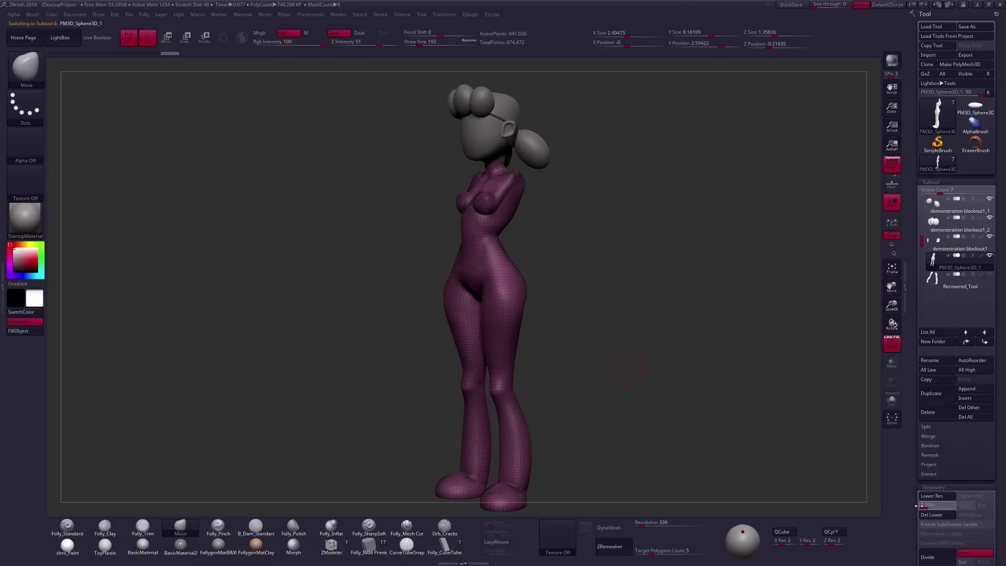
# Step: At SDiv 4, push the waist and torso in profile with Move at size 306, then turn PolyFrame off
pyautogui.moveTo(918, 505); pyautogui.dragTo(902, 503)
pyautogui.press('d')
pyautogui.press('d')
pyautogui.press('d')
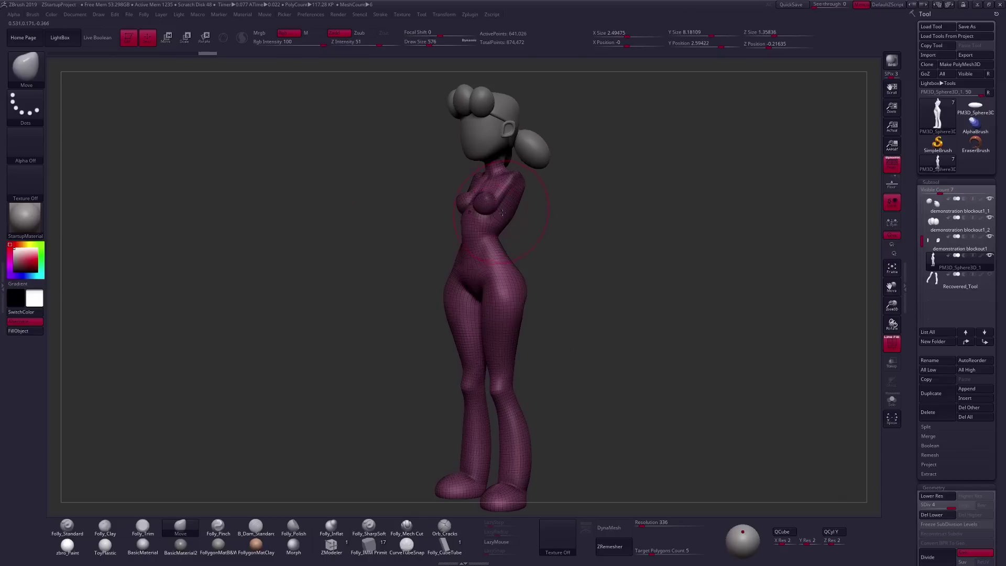
pyautogui.moveTo(494, 227); pyautogui.dragTo(476, 221, button='right')
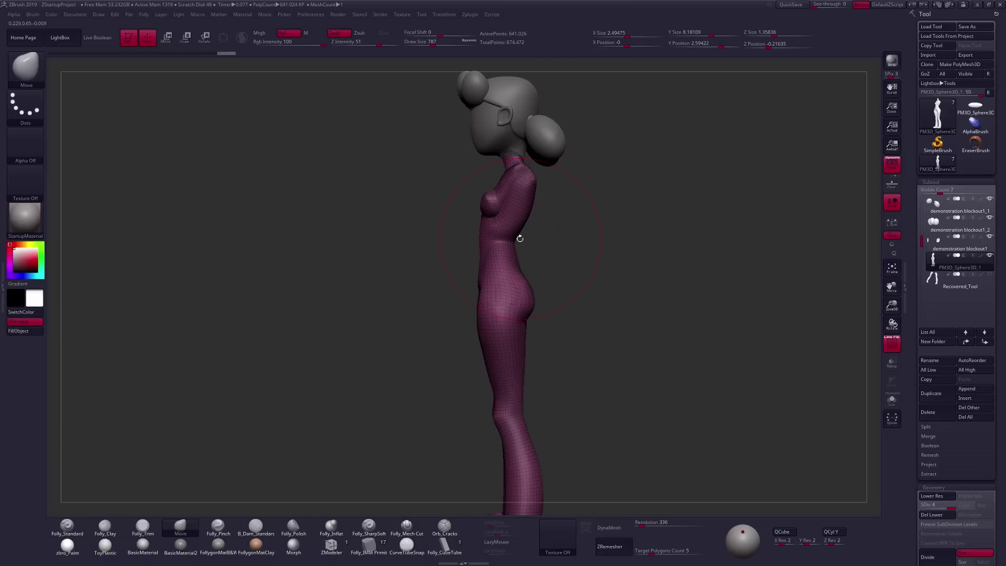
pyautogui.moveTo(512, 238); pyautogui.dragTo(508, 237)
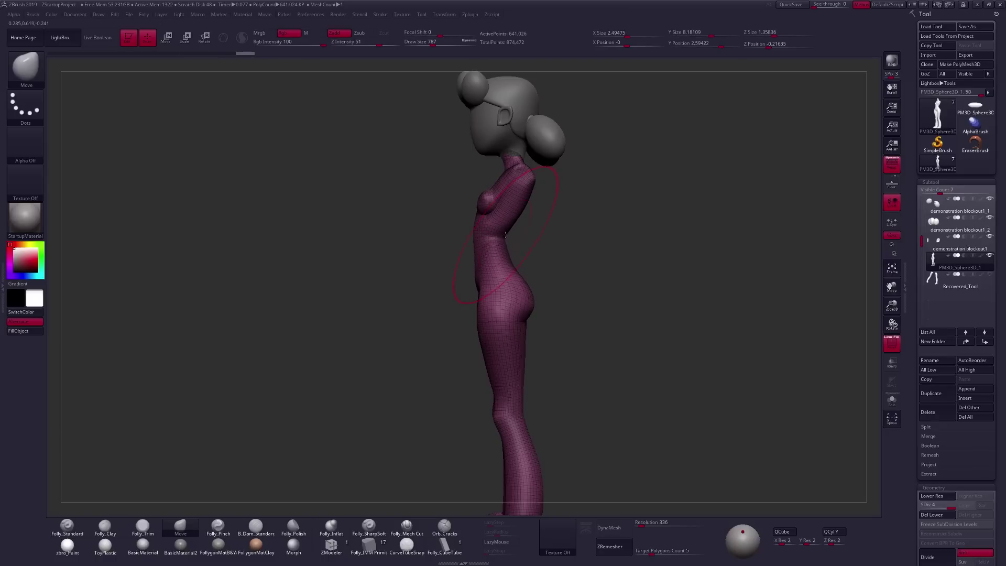
pyautogui.moveTo(490, 205)
pyautogui.mouseDown(button='right')
pyautogui.moveTo(514, 218)
pyautogui.moveTo(503, 262)
pyautogui.moveTo(593, 332)
pyautogui.moveTo(610, 374)
pyautogui.mouseUp(button='right')
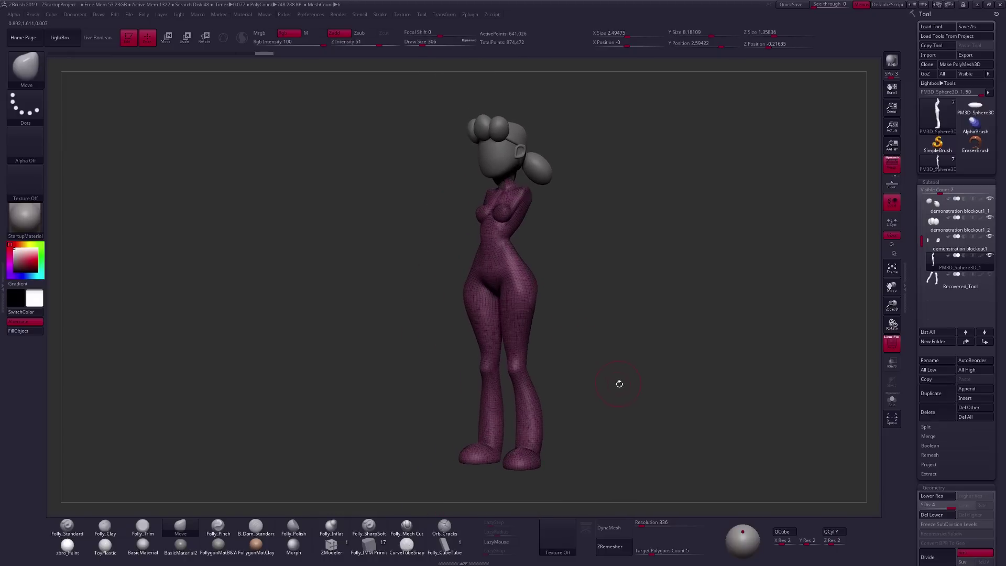
pyautogui.press('ctrl')
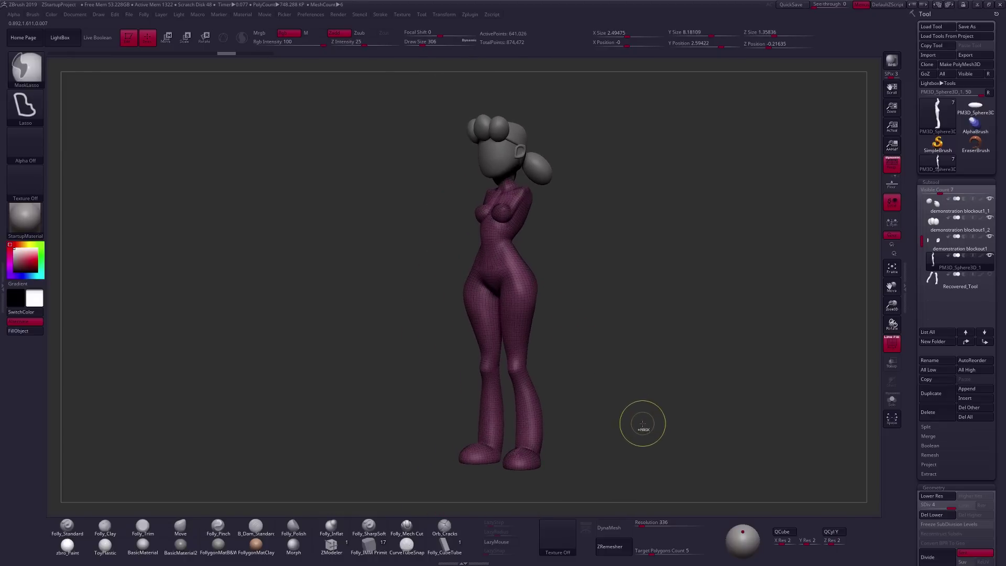
pyautogui.hotkey('shift', 'f')
pyautogui.moveTo(642, 424); pyautogui.dragTo(644, 431, button='right')
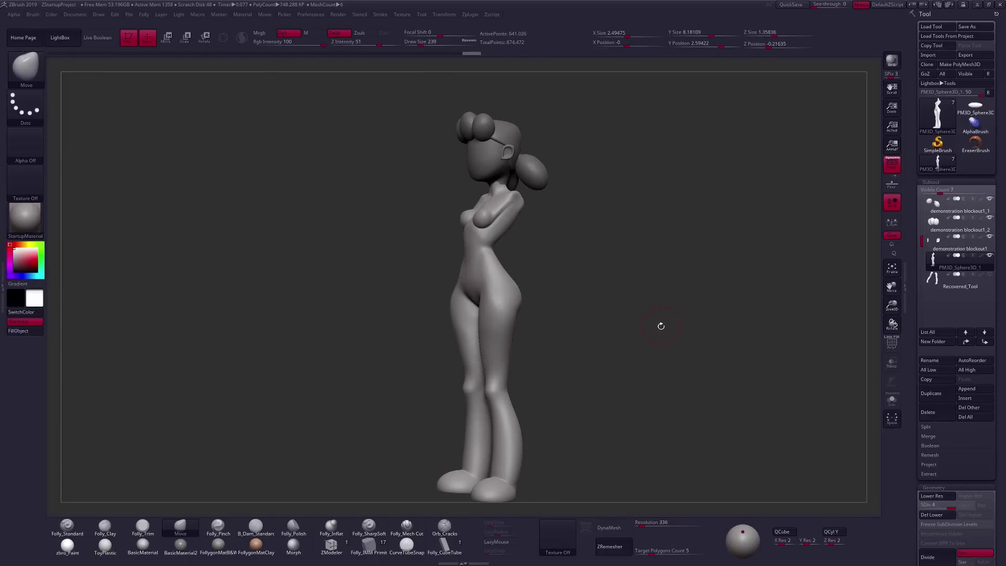
# Step: Convert the figure to DynaMesh, declining to freeze the subdivision levels
pyautogui.click(614, 528)
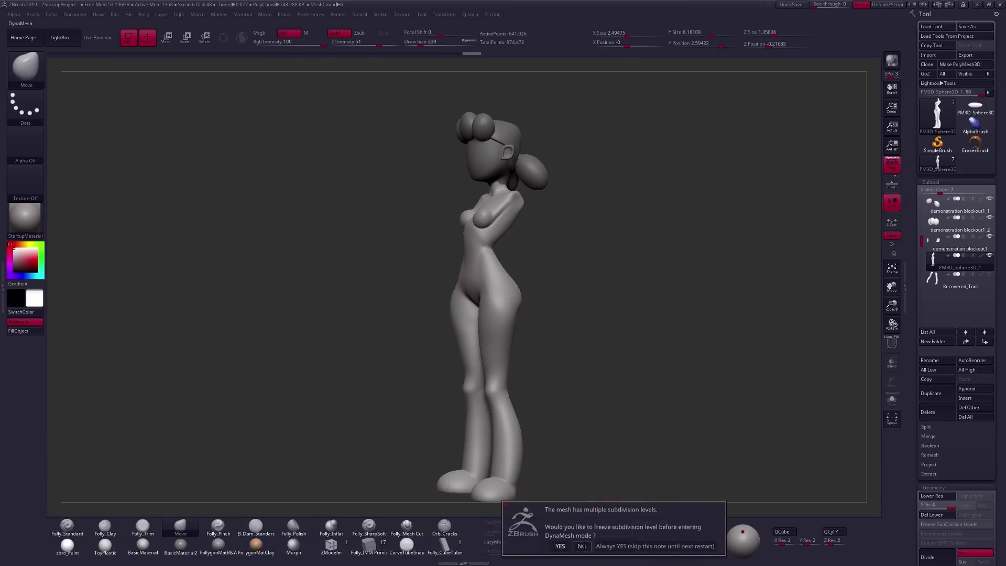
pyautogui.click(582, 545)
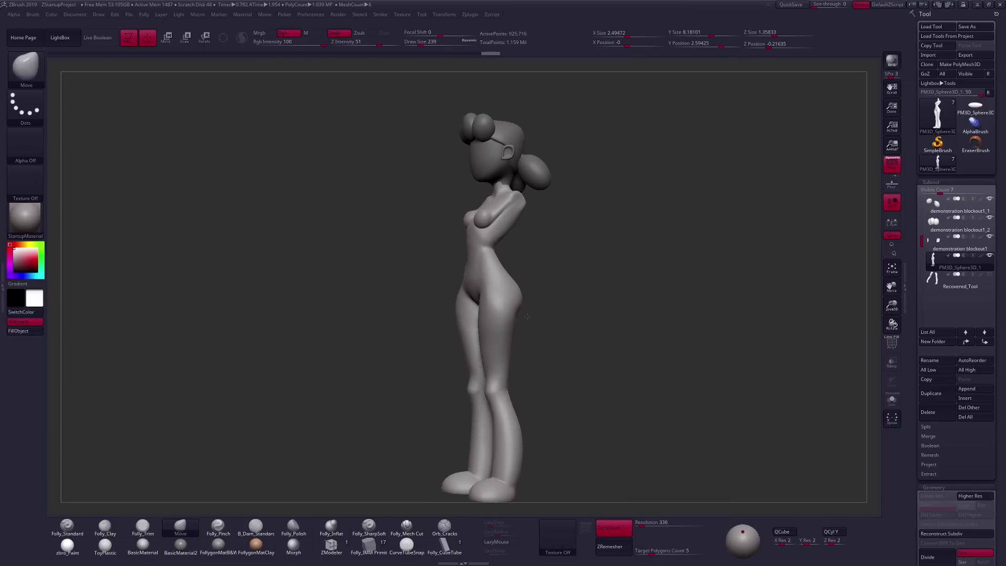
pyautogui.press('space')
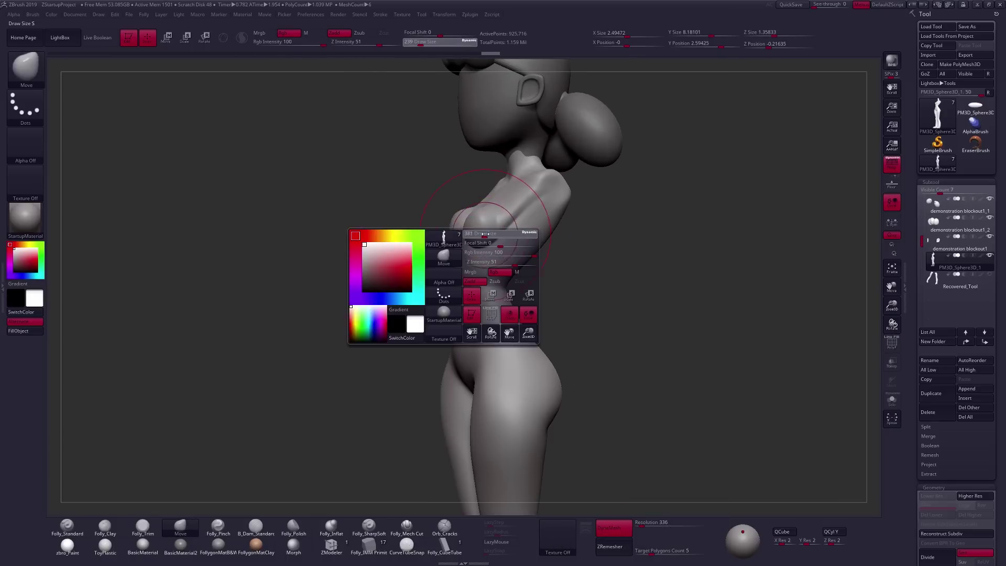
pyautogui.press('space')
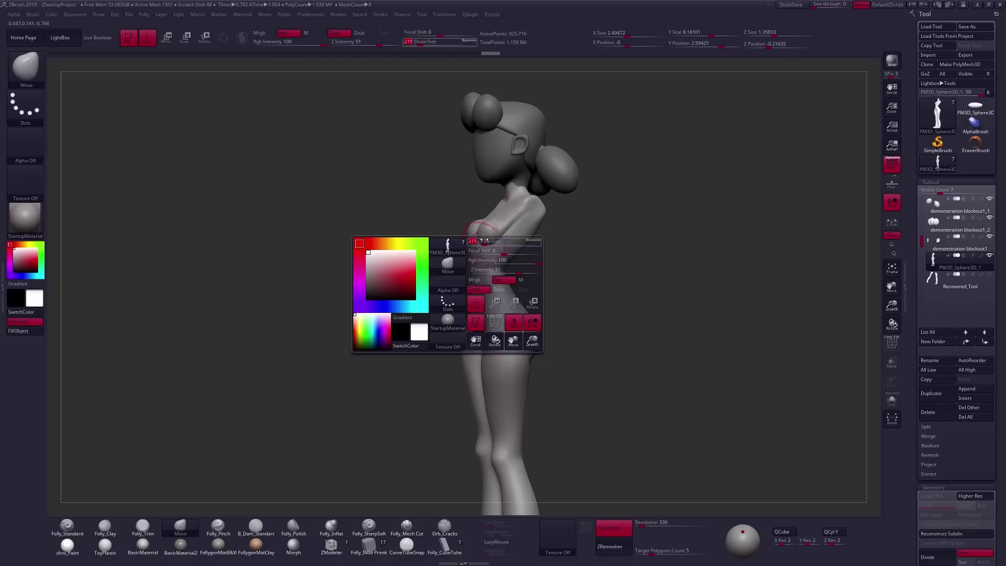
# Step: Orbit around the remeshed figure, setting Draw Size to 350 and then 227
pyautogui.moveTo(484, 240); pyautogui.dragTo(490, 267, button='right')
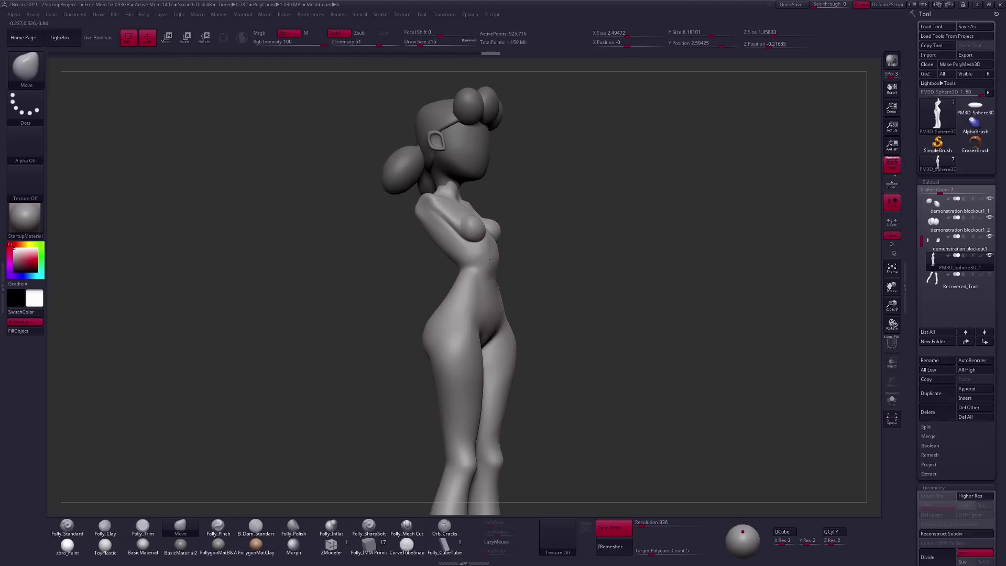
pyautogui.moveTo(506, 269)
pyautogui.mouseDown(button='right')
pyautogui.moveTo(525, 273)
pyautogui.moveTo(494, 245)
pyautogui.moveTo(539, 265)
pyautogui.mouseUp(button='right')
pyautogui.press('space')
pyautogui.moveTo(545, 258); pyautogui.dragTo(576, 258)
pyautogui.moveTo(576, 258)
pyautogui.mouseDown(button='right')
pyautogui.moveTo(524, 233)
pyautogui.moveTo(530, 219)
pyautogui.moveTo(518, 248)
pyautogui.moveTo(524, 236)
pyautogui.mouseUp(button='right')
pyautogui.press('space')
pyautogui.moveTo(545, 242); pyautogui.dragTo(521, 242)
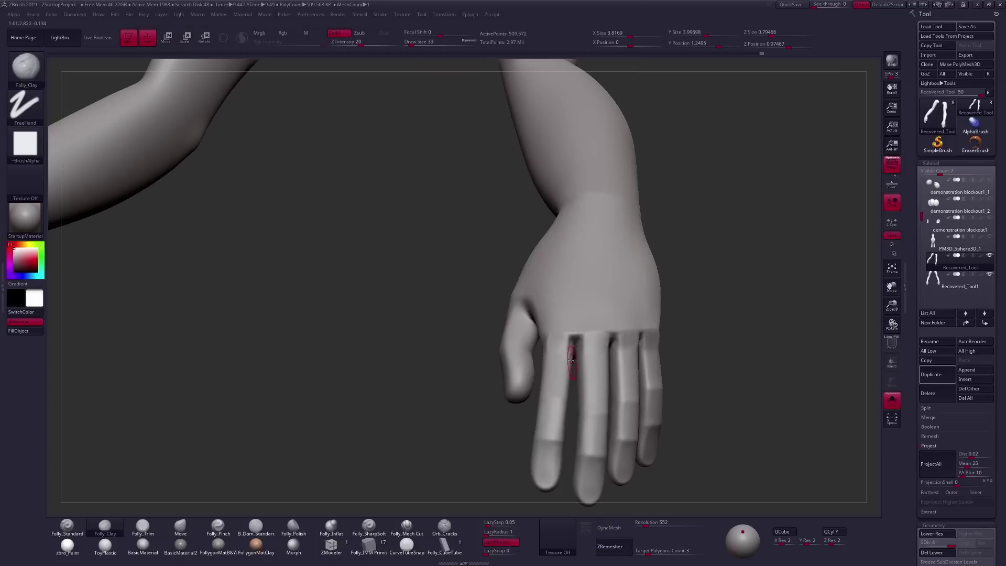
# Step: Inspect both hands and palms, toggling the arms between subdivision levels 3 and 4
pyautogui.press('space')
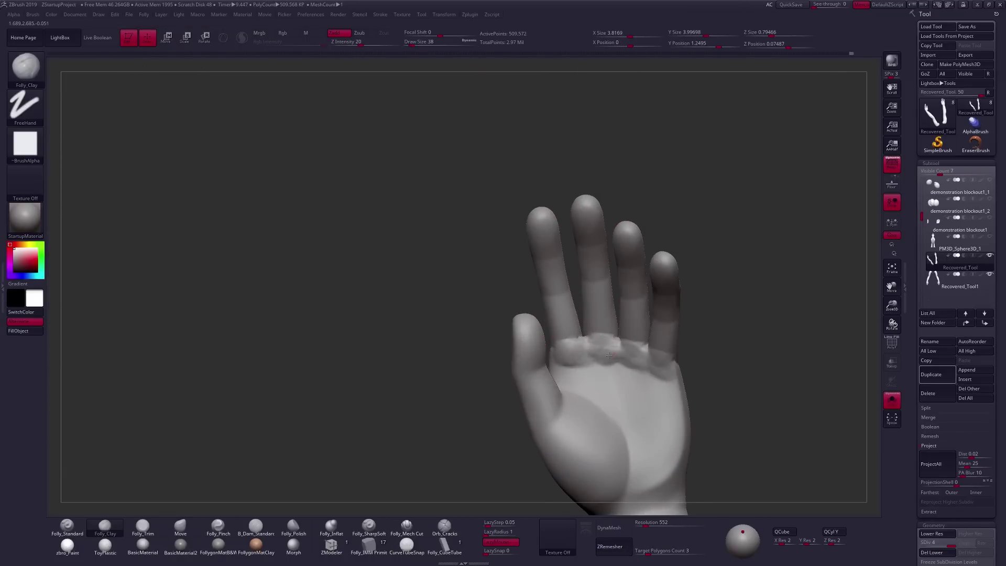
pyautogui.hotkey('shift', 'd')
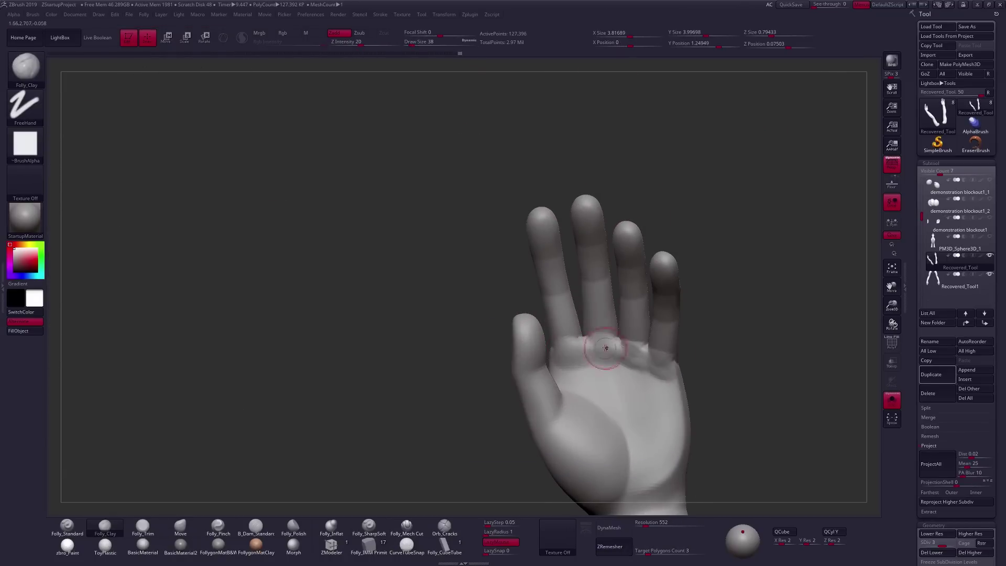
pyautogui.press('d')
pyautogui.moveTo(627, 346); pyautogui.dragTo(669, 370, button='right')
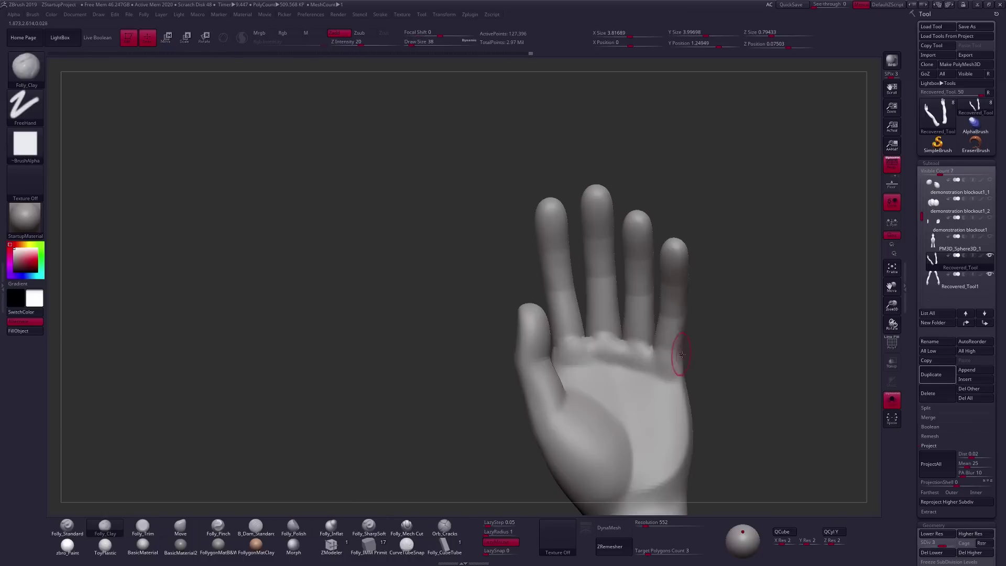
pyautogui.moveTo(673, 348); pyautogui.dragTo(578, 365, button='right')
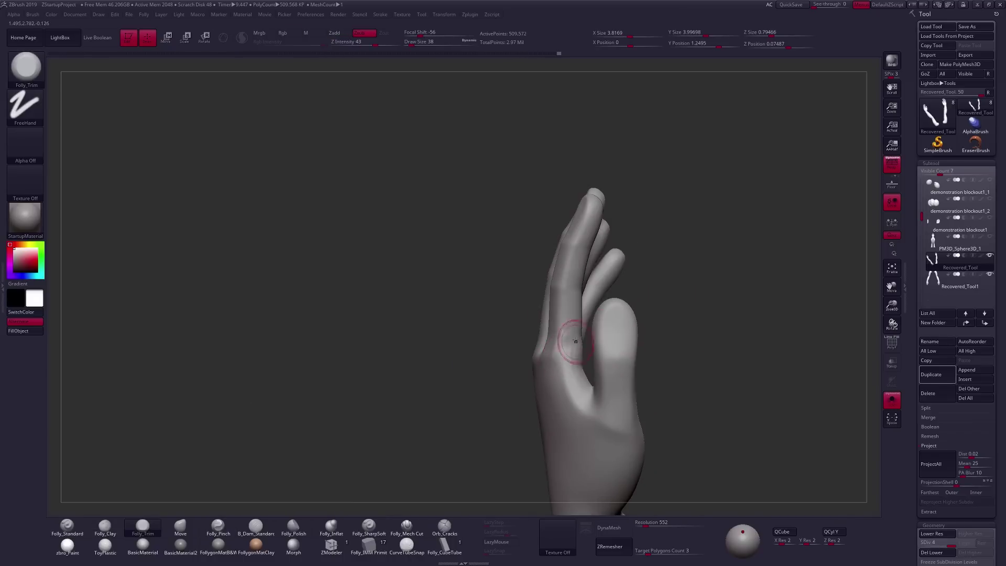
pyautogui.moveTo(575, 341)
pyautogui.mouseDown(button='right')
pyautogui.moveTo(765, 348)
pyautogui.moveTo(745, 339)
pyautogui.mouseUp(button='right')
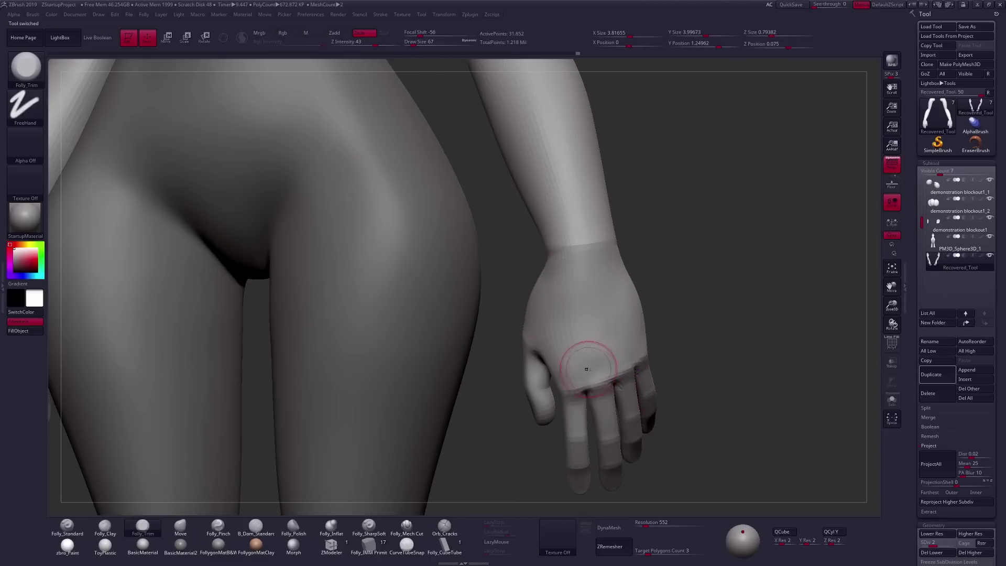
# Step: Switch to the clay brush at subdivision level 4 and view both forearms and hands
pyautogui.press('b')
pyautogui.press('c')
pyautogui.press('l')
pyautogui.press('d')
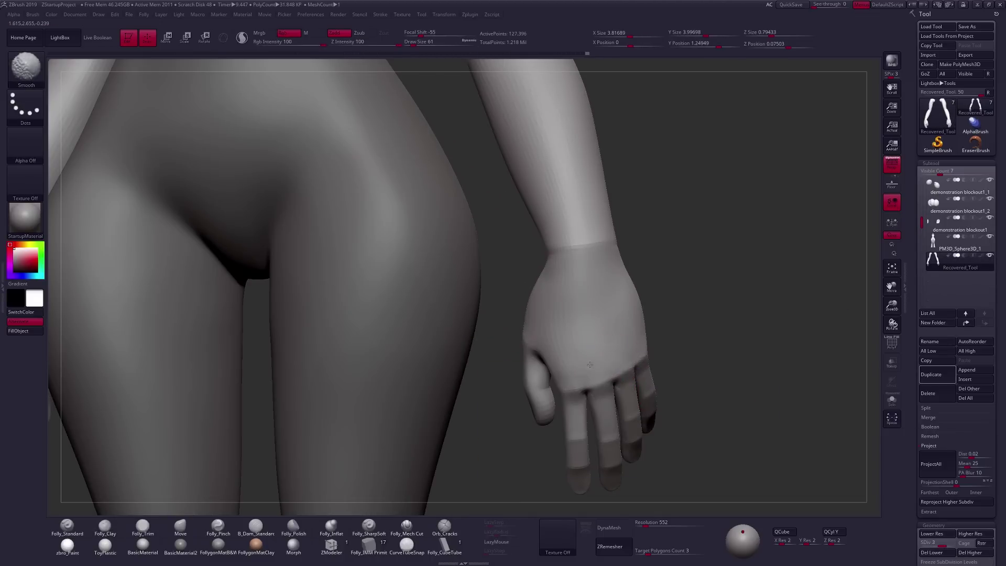
pyautogui.press('d')
pyautogui.moveTo(589, 377); pyautogui.dragTo(565, 281, button='right')
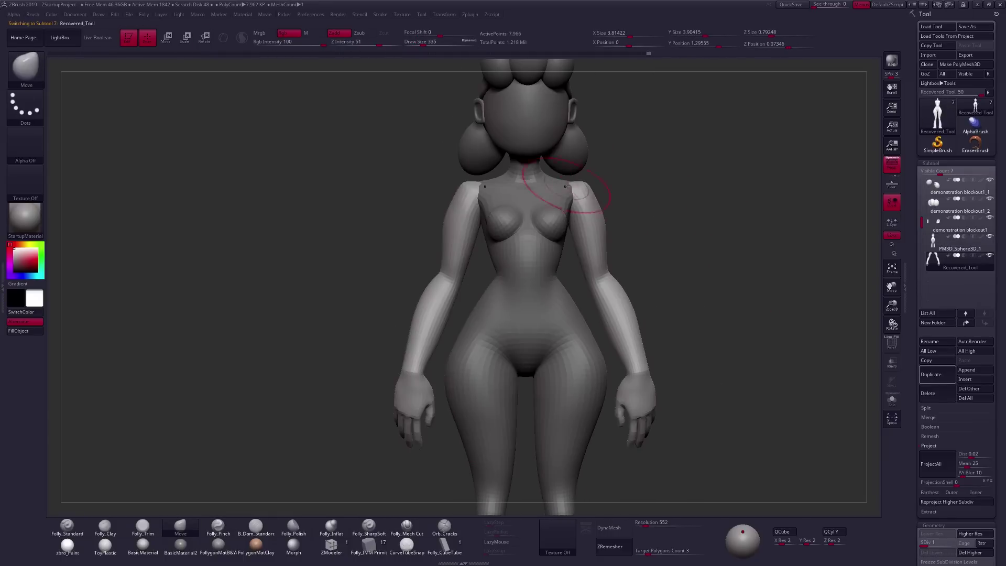
# Step: DynaMesh the Recovered_Tool subtool at resolution 448 so body and arms become one mesh
pyautogui.keyDown('alt'); pyautogui.click(578, 188); pyautogui.keyUp('alt')
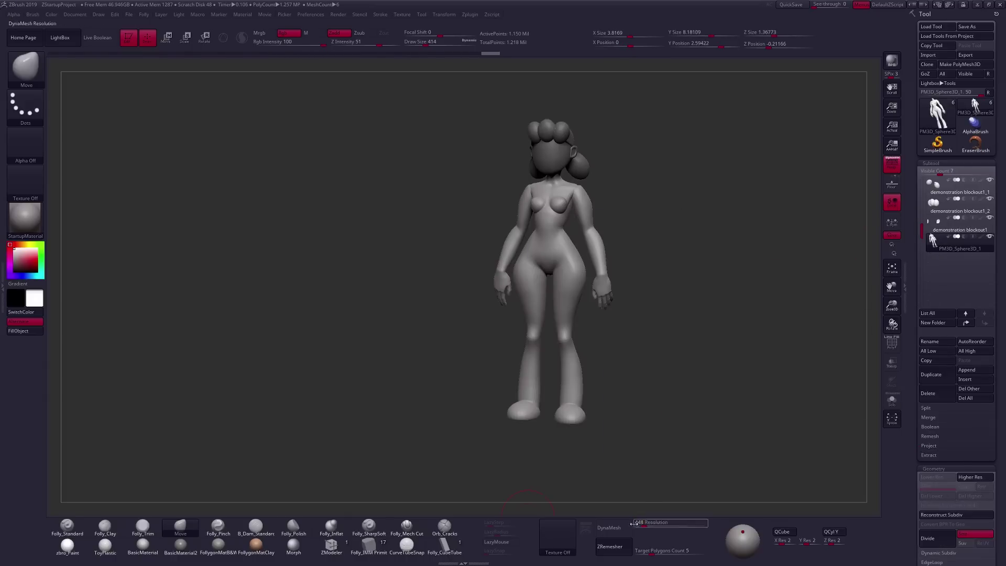
pyautogui.click(610, 527)
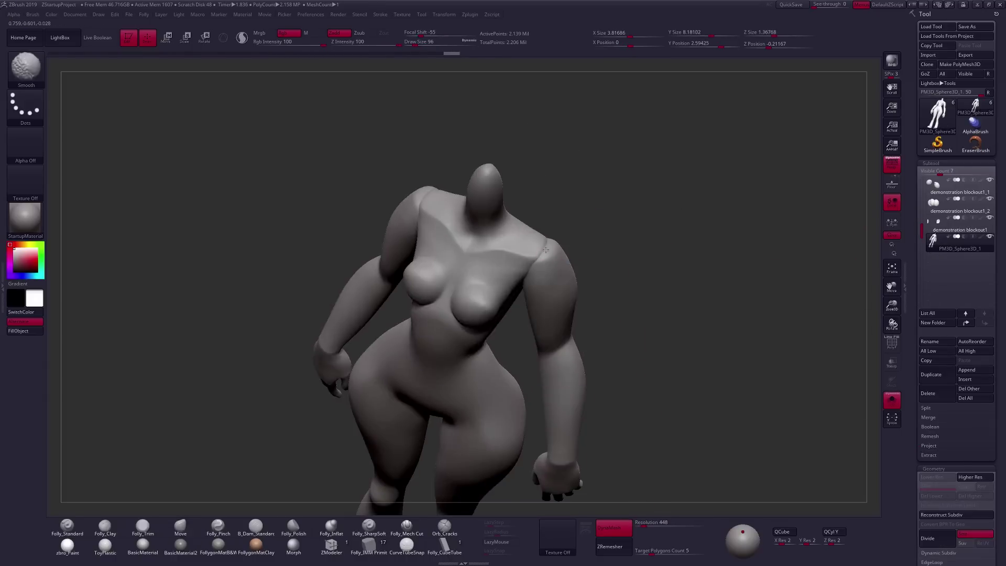
pyautogui.moveTo(733, 262)
pyautogui.mouseDown()
pyautogui.moveTo(602, 293)
pyautogui.moveTo(566, 276)
pyautogui.moveTo(723, 283)
pyautogui.moveTo(576, 289)
pyautogui.moveTo(560, 319)
pyautogui.moveTo(565, 341)
pyautogui.moveTo(547, 322)
pyautogui.mouseUp()
pyautogui.press('c')
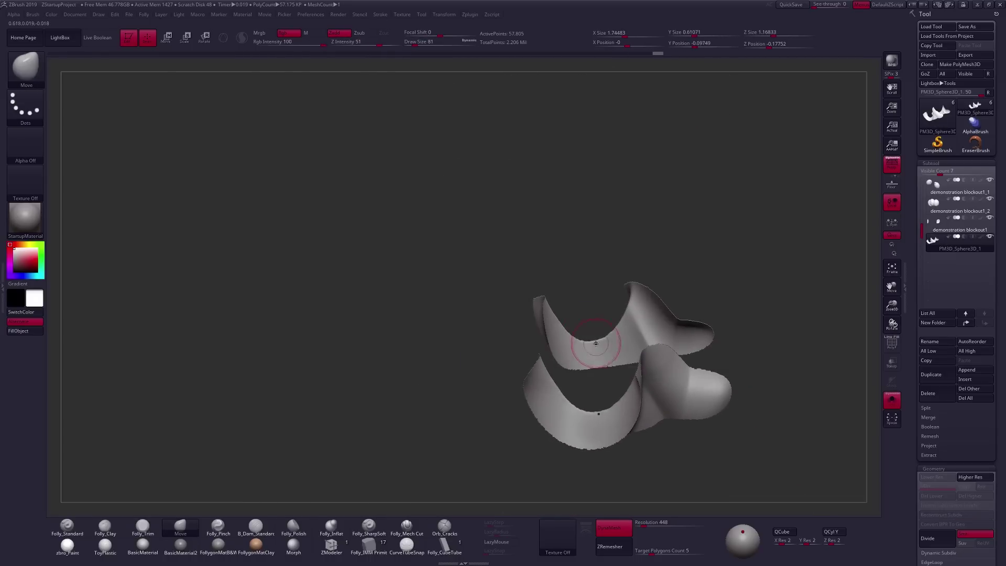
pyautogui.moveTo(654, 335)
pyautogui.mouseDown()
pyautogui.moveTo(597, 340)
pyautogui.moveTo(576, 314)
pyautogui.mouseUp()
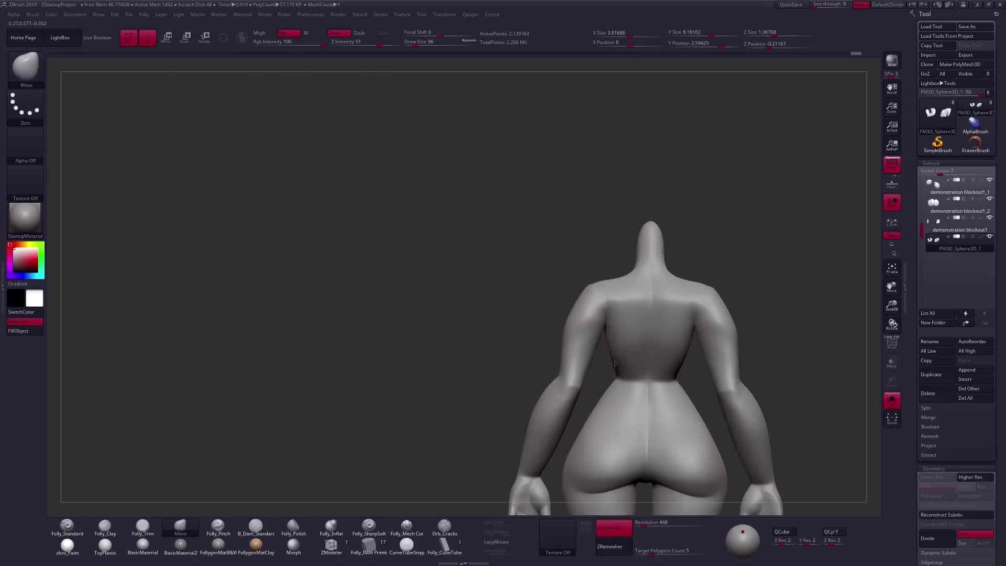